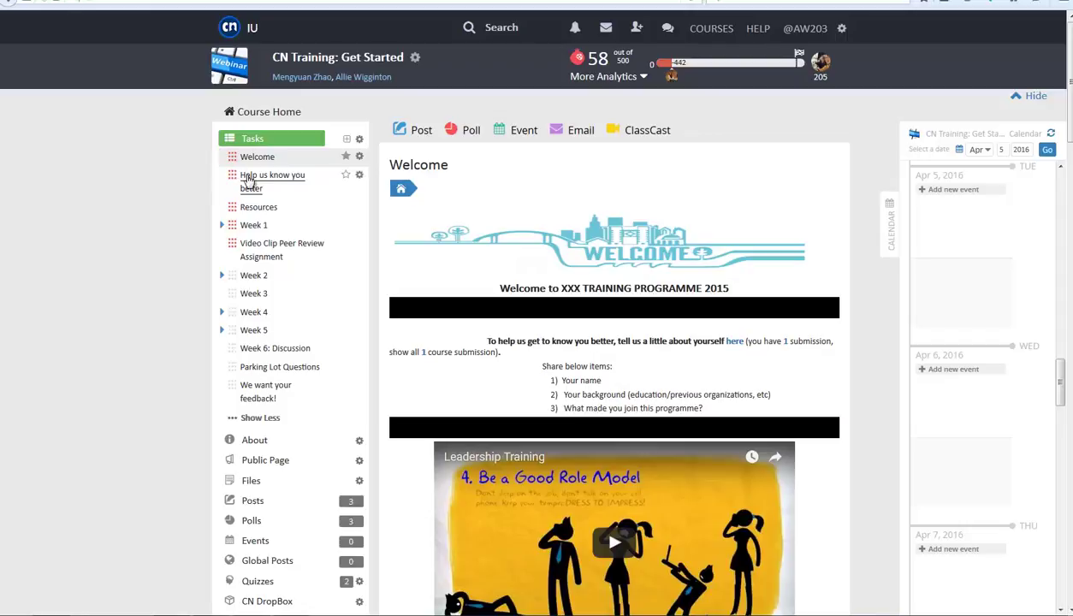
Browse the sample course's Resources, Week 1 (Stay Motivated, Breakout Activity) and Video Clip Peer Review tasks.
left_click(257, 207)
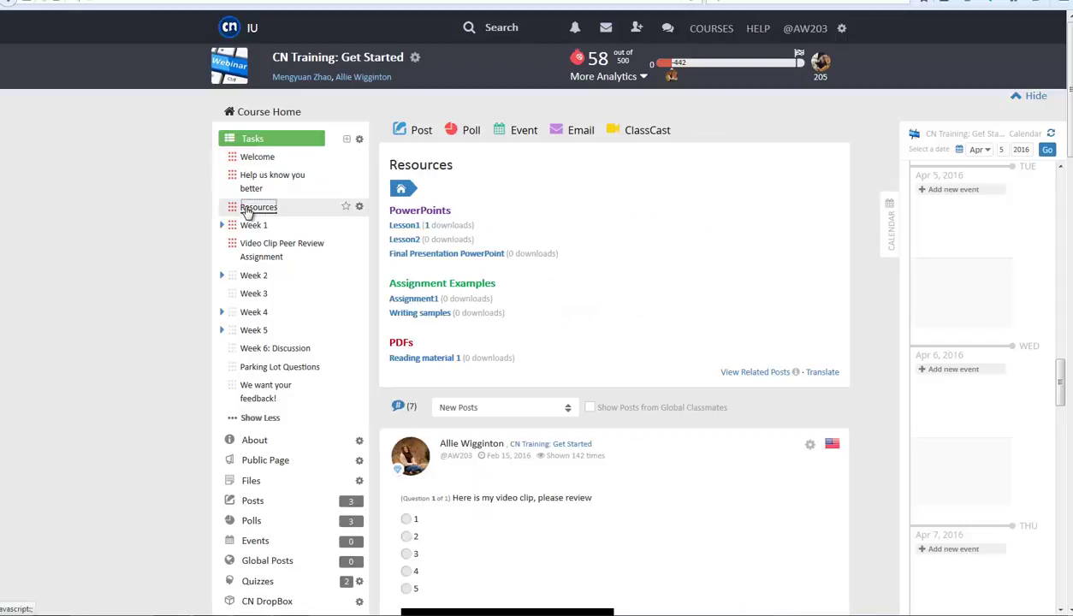
left_click(250, 225)
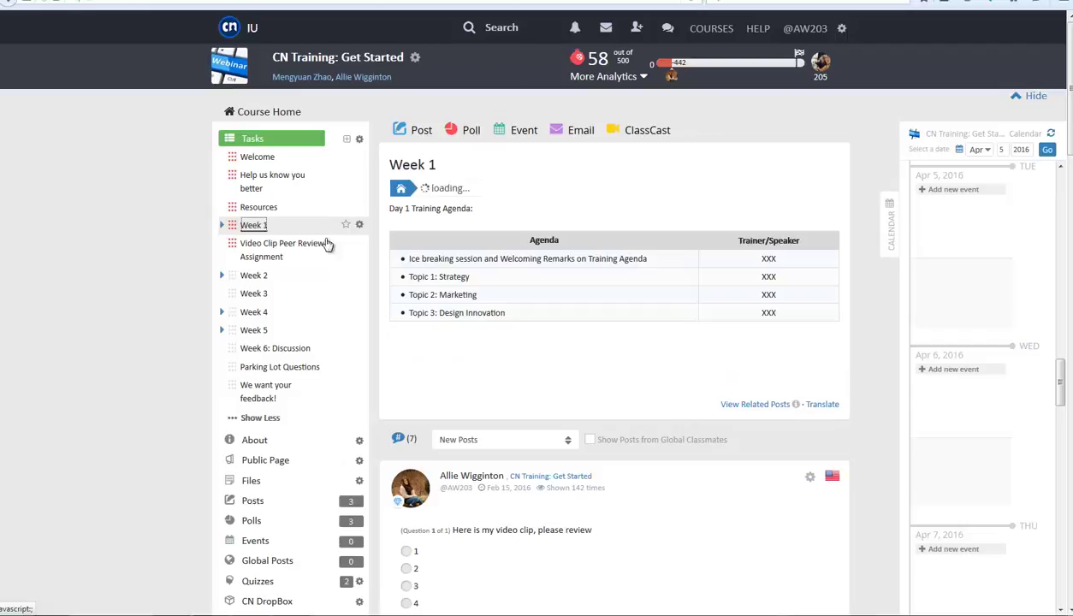
left_click(484, 189)
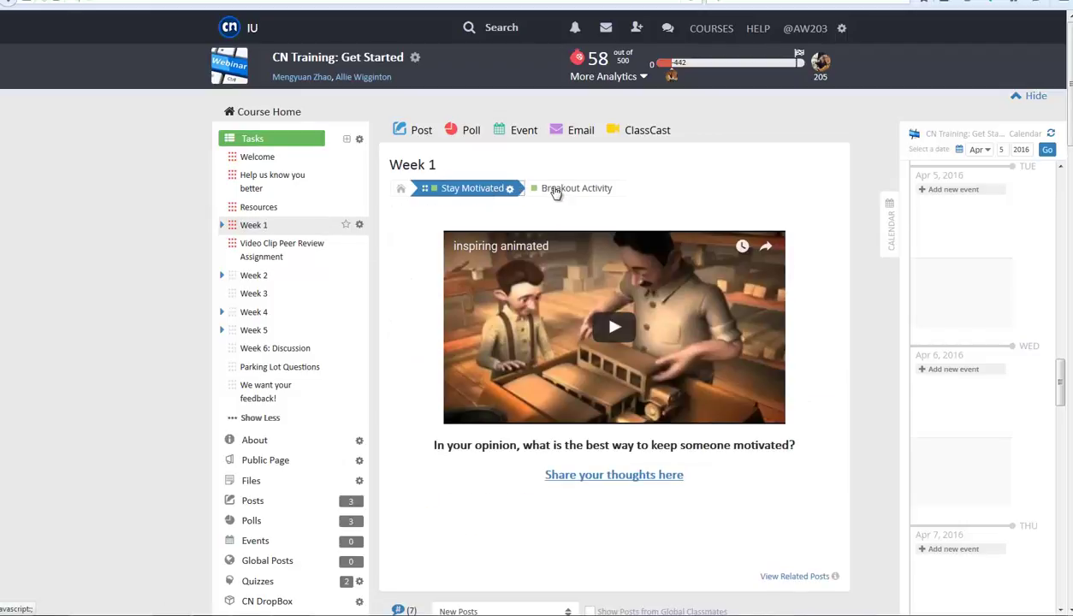
left_click(560, 190)
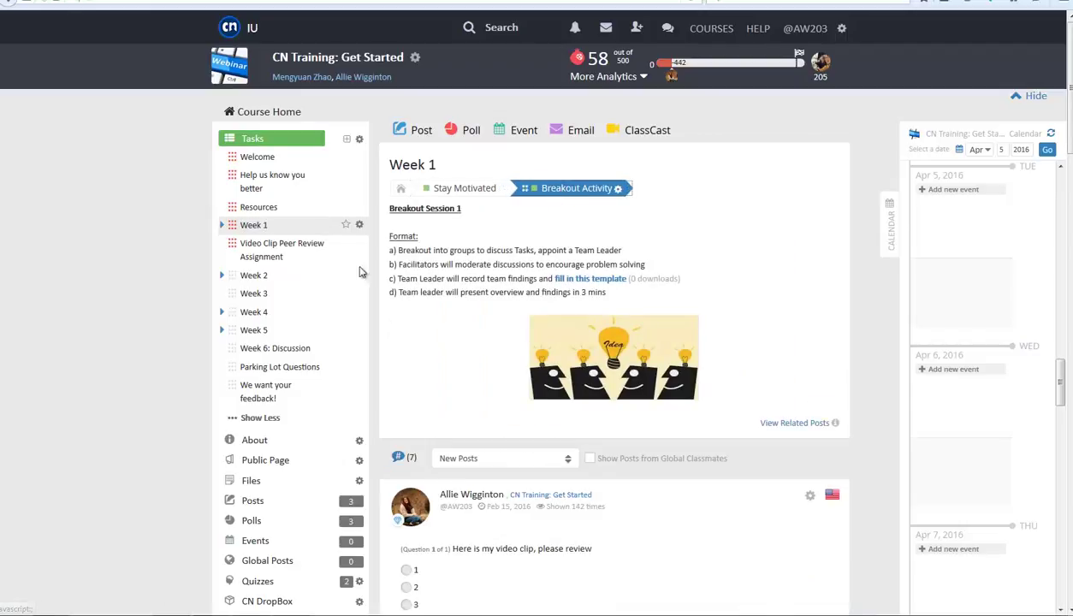
left_click(269, 256)
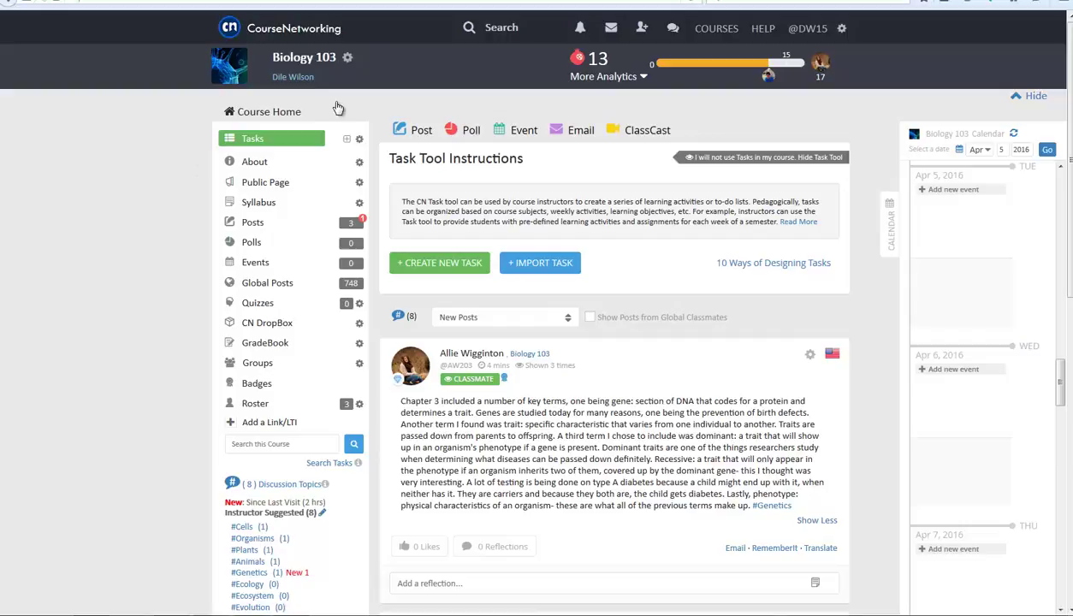
Import the Lesson 1 task from Biology 101 into the Biology 103 course.
left_click(360, 141)
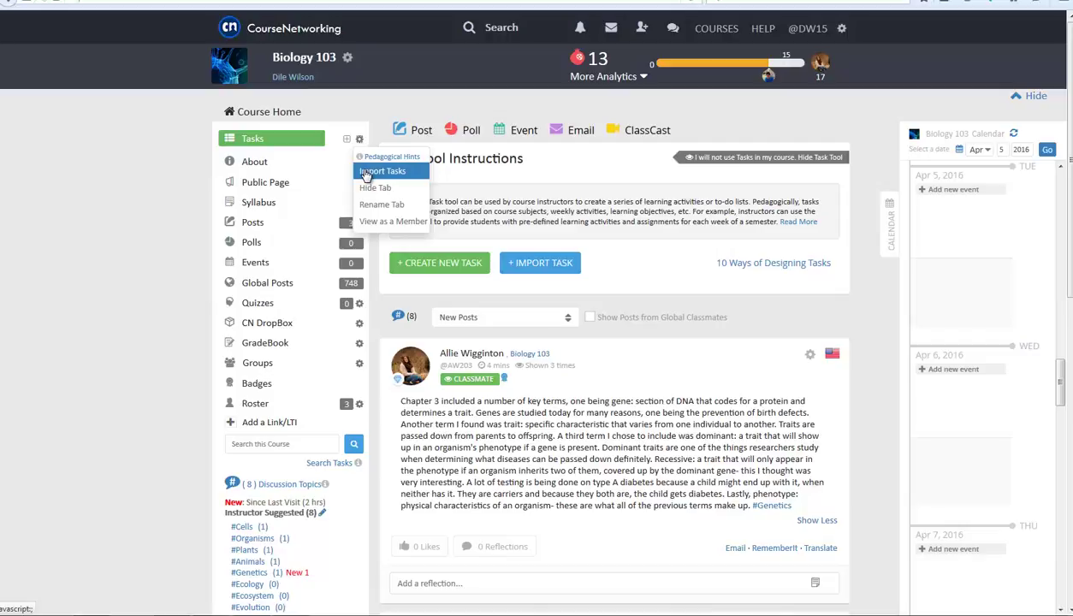
left_click(366, 174)
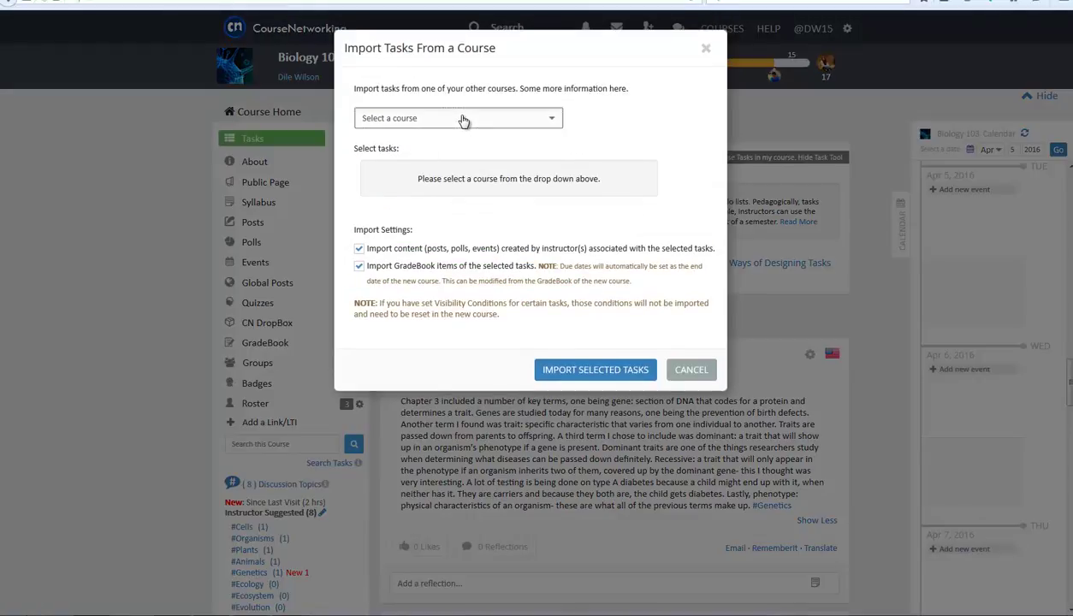
left_click(462, 120)
left_click(462, 163)
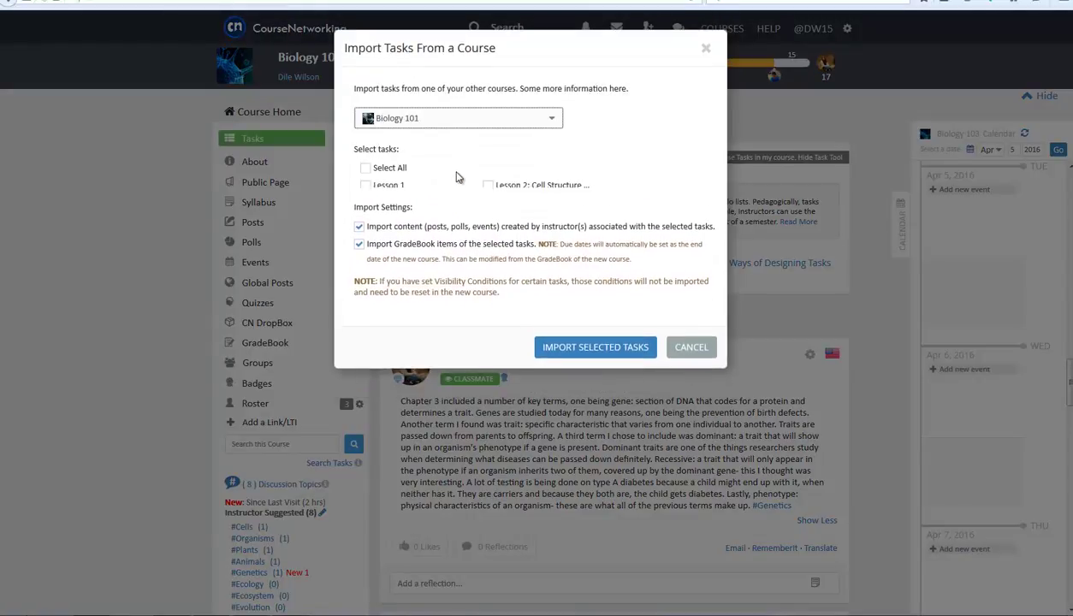
left_click(366, 185)
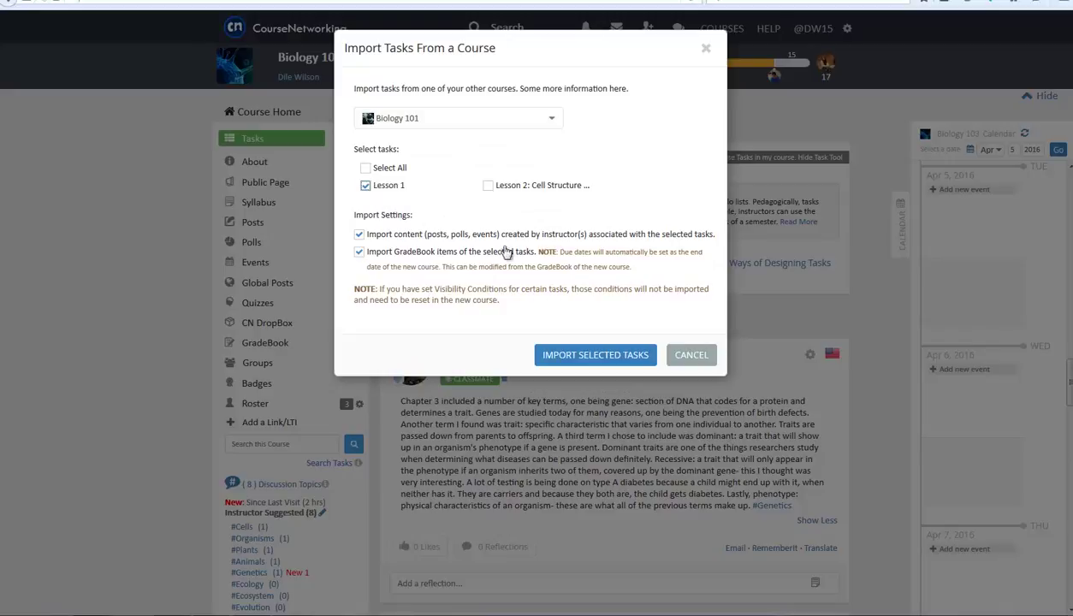
left_click(597, 358)
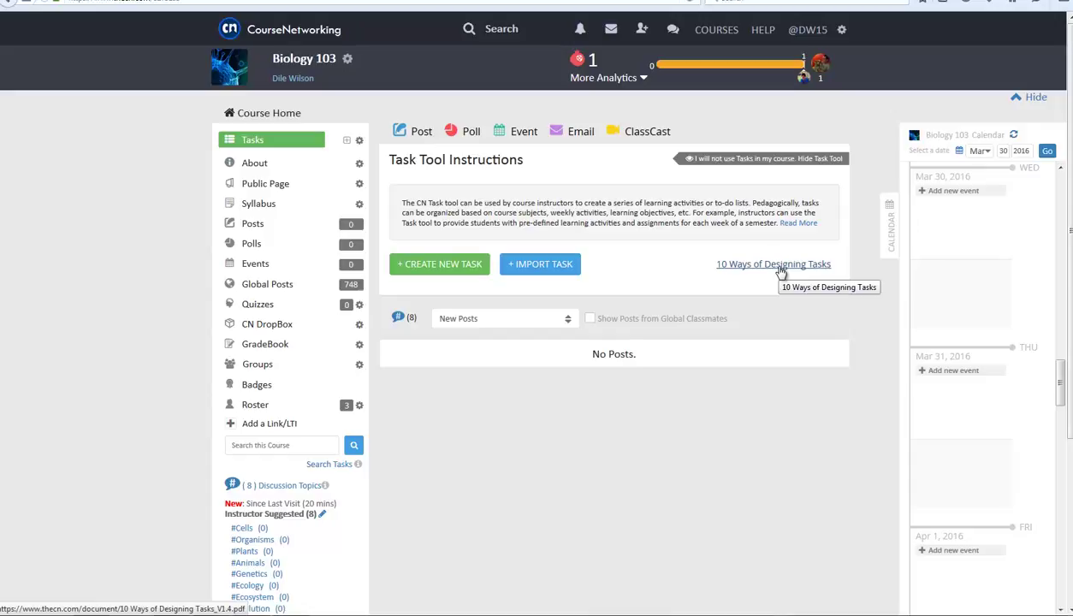
Create a new task titled 'Task Item #1' with Green colour.
left_click(438, 265)
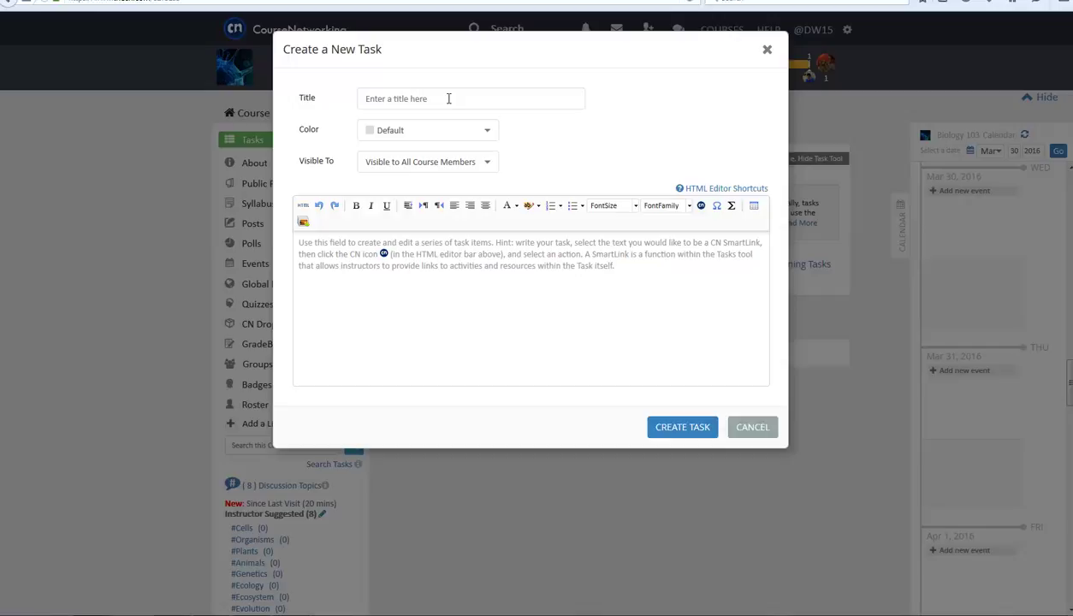
left_click(449, 98)
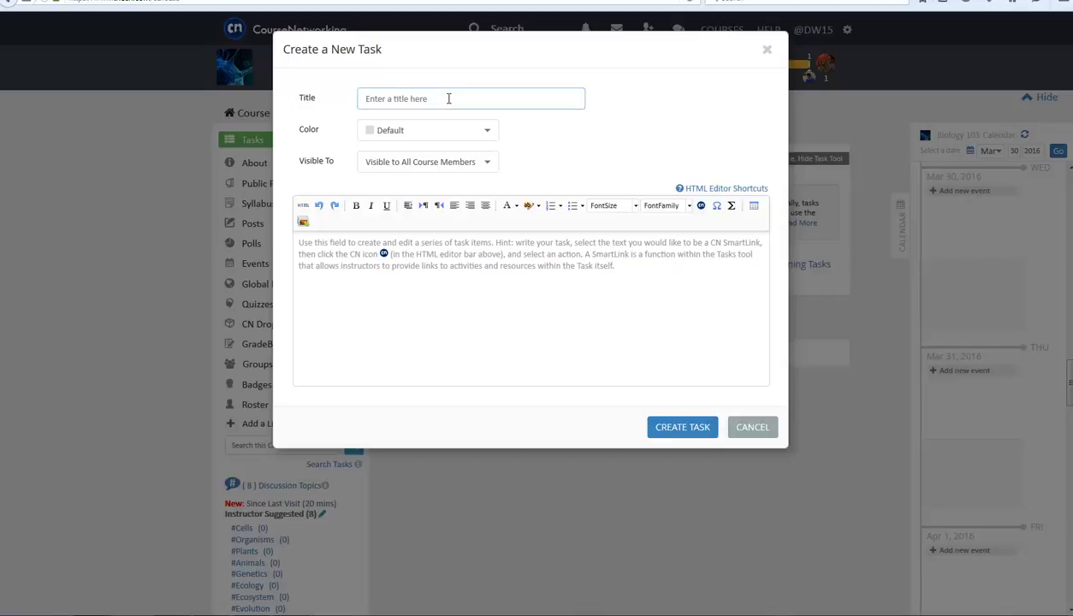
type("Task Item #1")
left_click(461, 131)
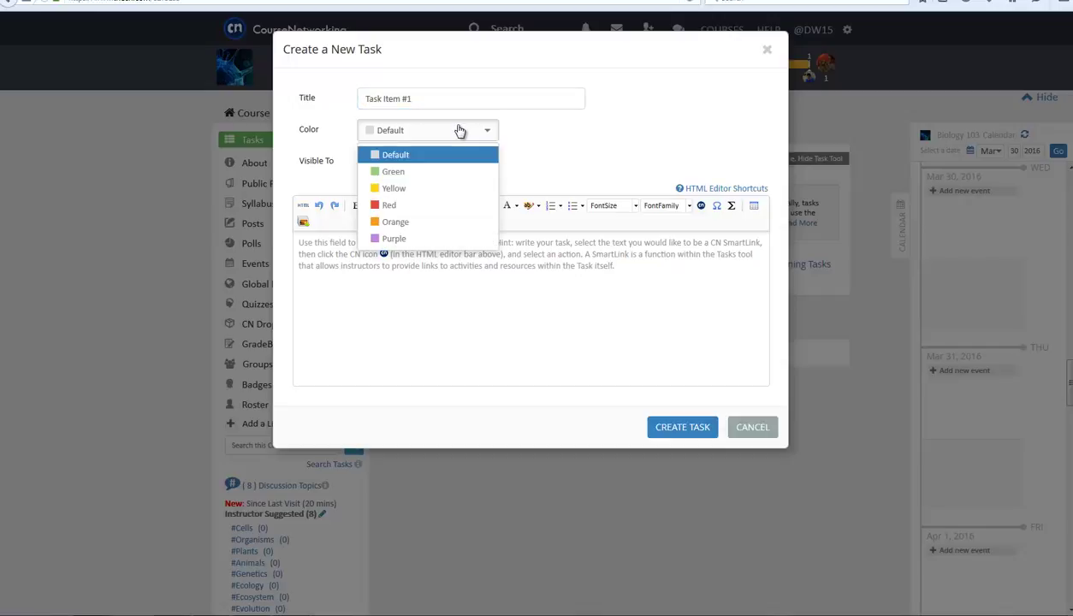
left_click(437, 172)
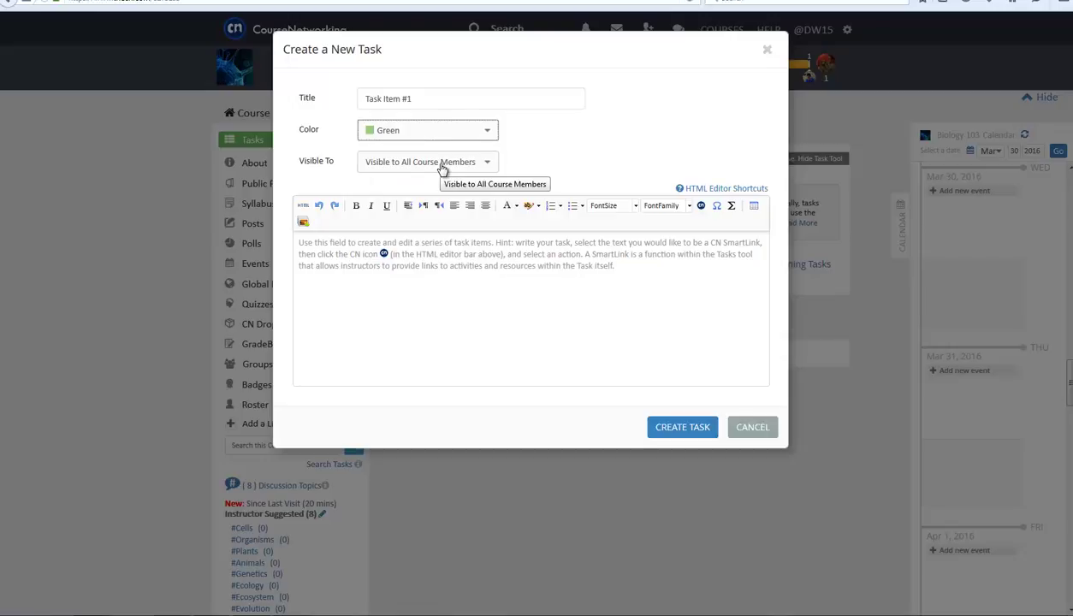
Paste the chapter 1 PowerPoint sentence as the description and select 'powerpoint'.
left_click(348, 244)
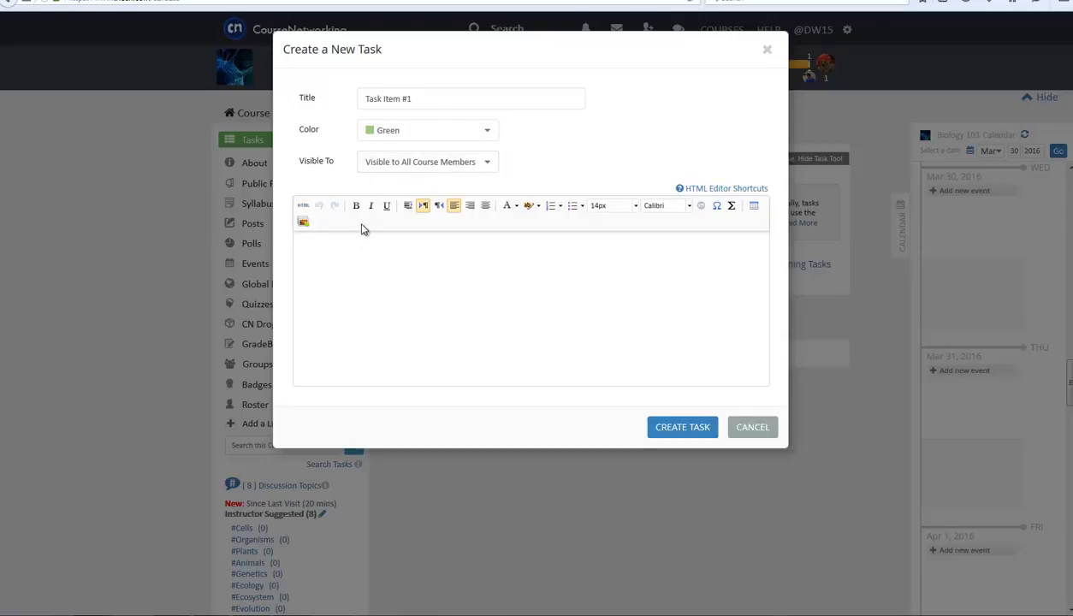
right_click(353, 245)
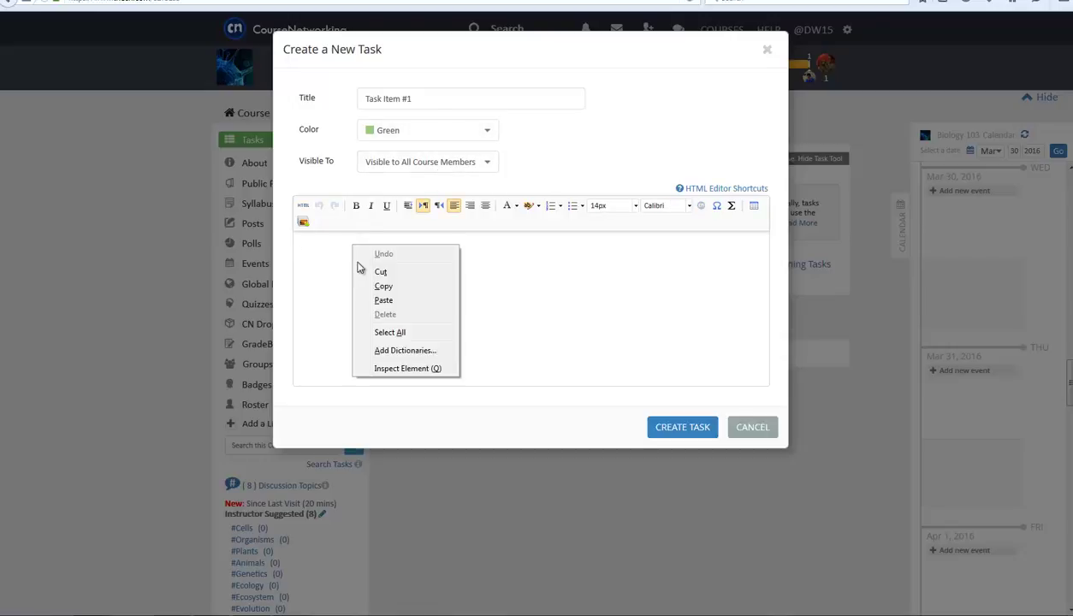
left_click(366, 300)
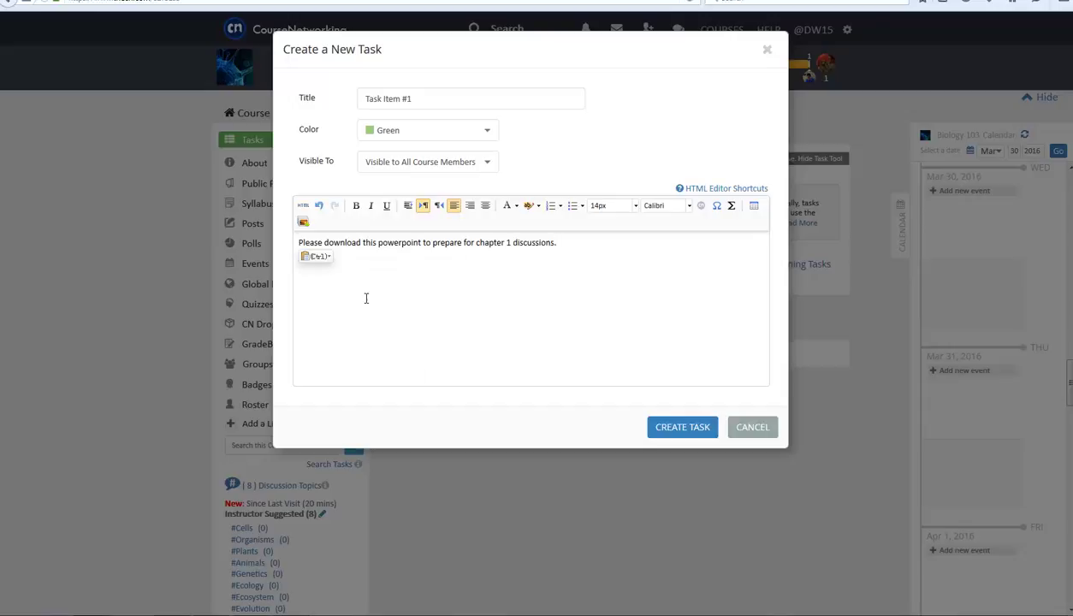
left_click(324, 243)
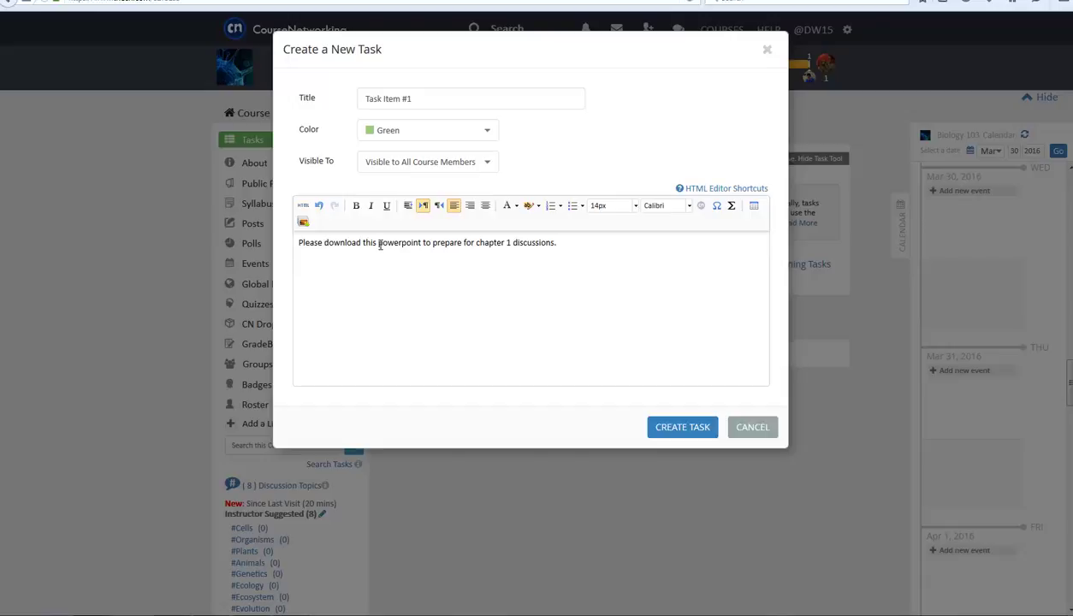
left_click_drag(378, 243, 422, 245)
Make 'powerpoint' a SmartLink offering a file for students to download.
left_click(701, 208)
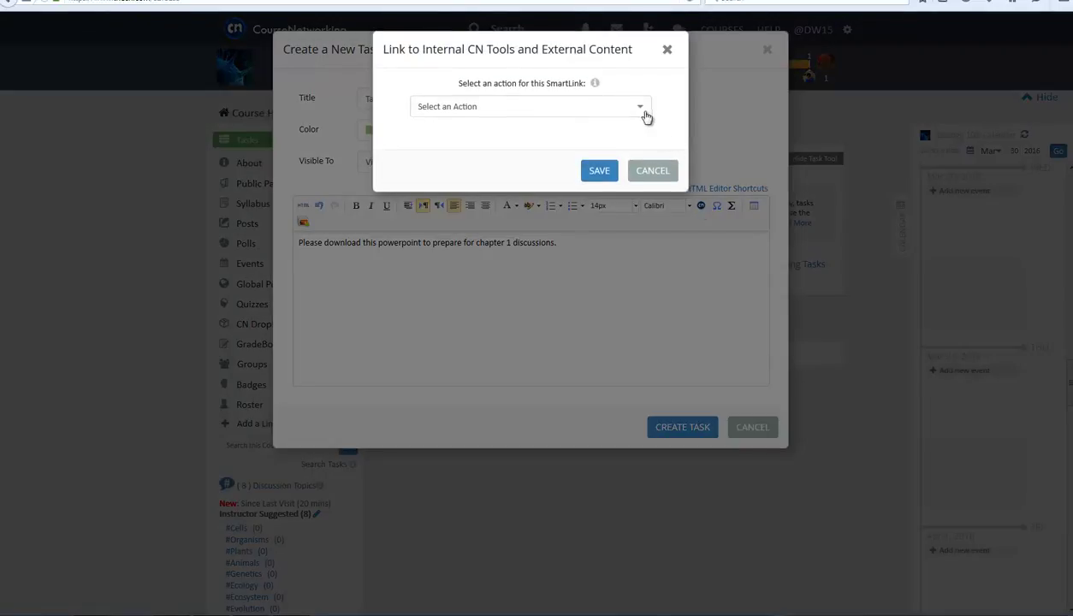
left_click(643, 110)
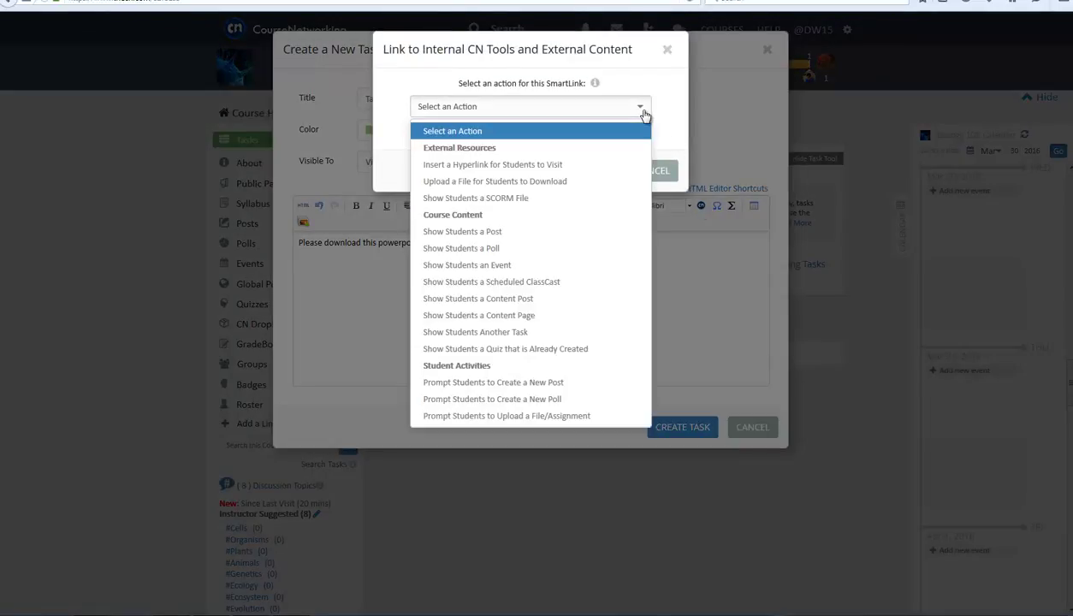
left_click(570, 182)
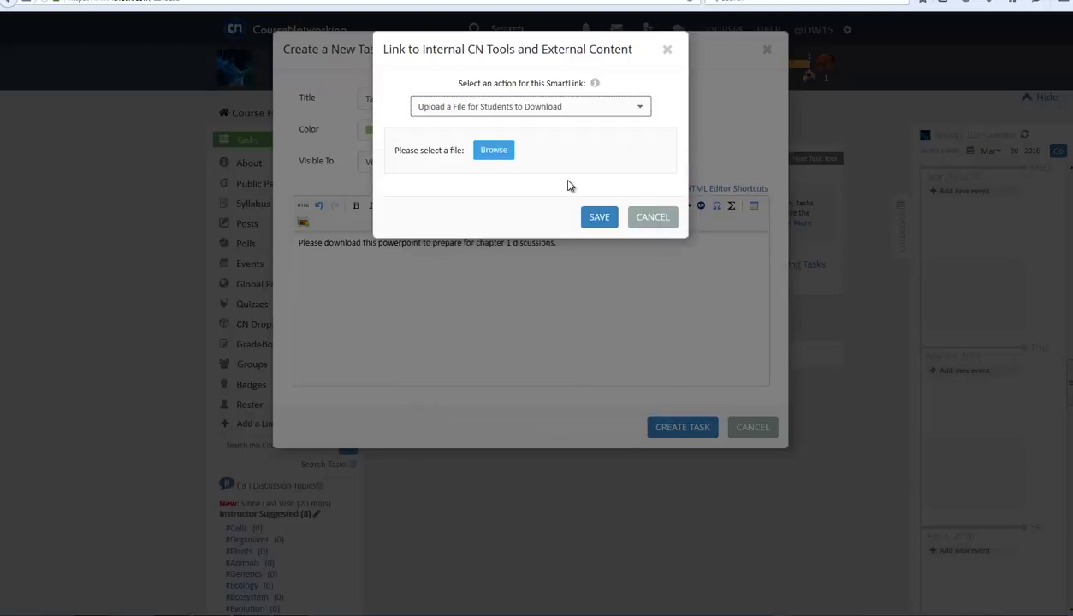
left_click(494, 153)
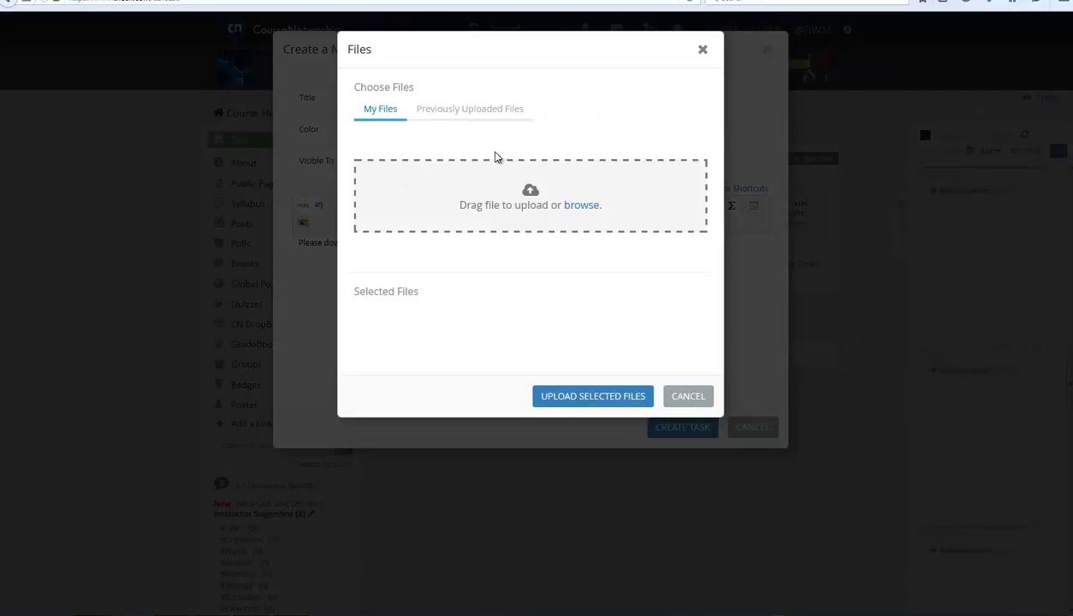
left_click(576, 208)
Upload BiologyChaper1.pptx, save the link, and create Task Item #1.
scroll(415, 162, "down", 5)
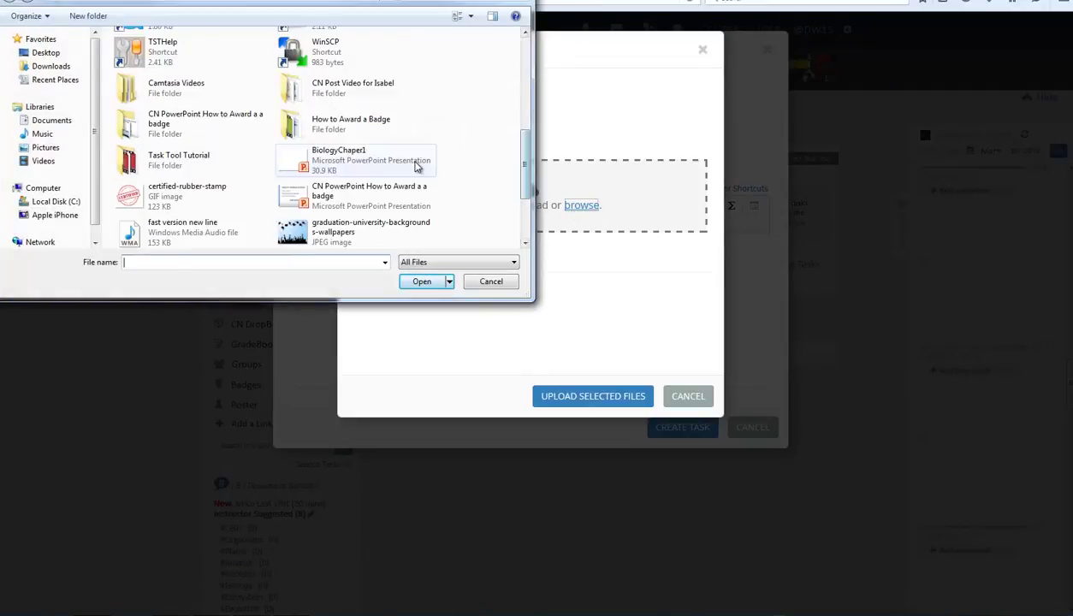
left_click(402, 161)
left_click(421, 282)
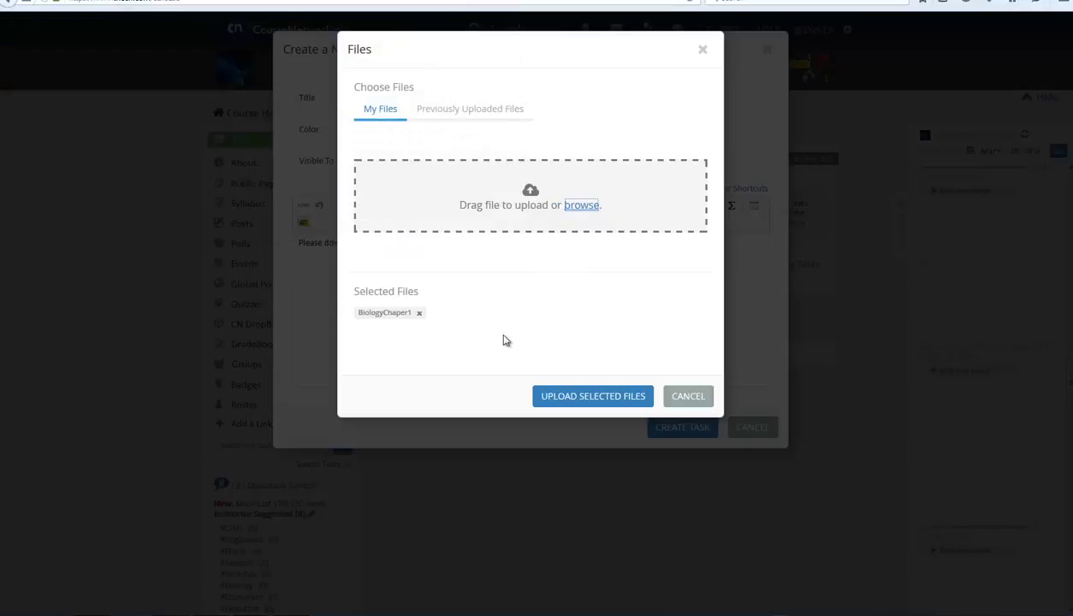
left_click(594, 398)
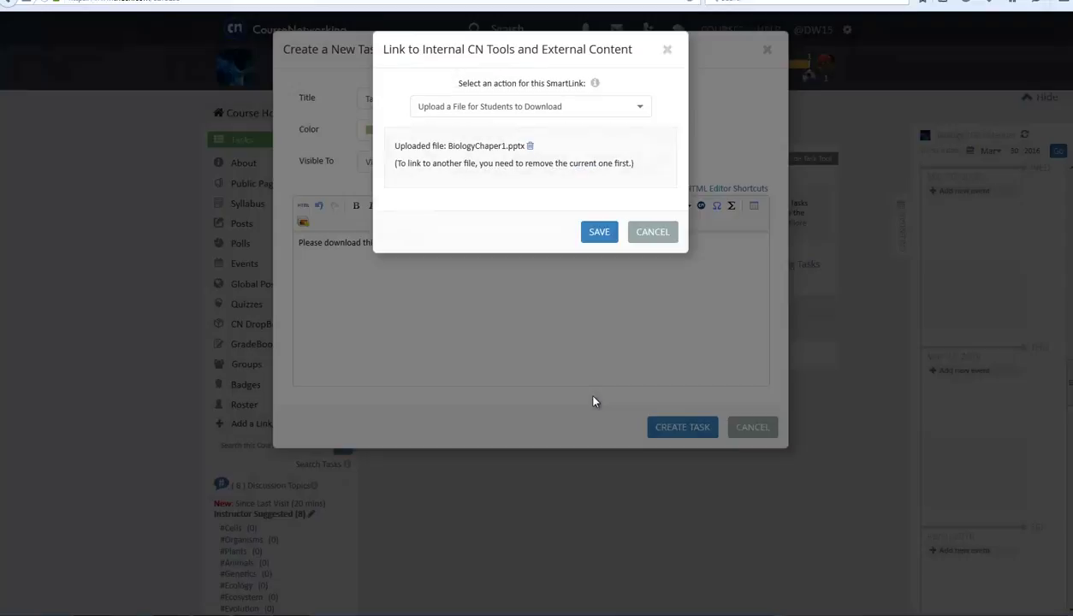
left_click(598, 232)
left_click(672, 427)
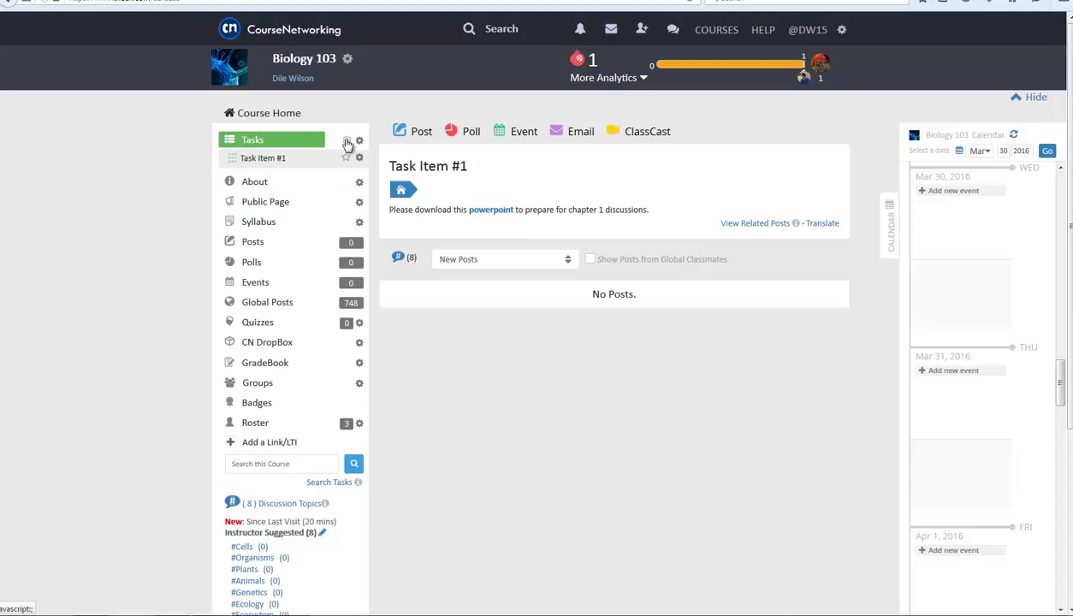
Start a new task, paste the chapter 2 reading sentence, and select the word 'post'.
left_click(347, 142)
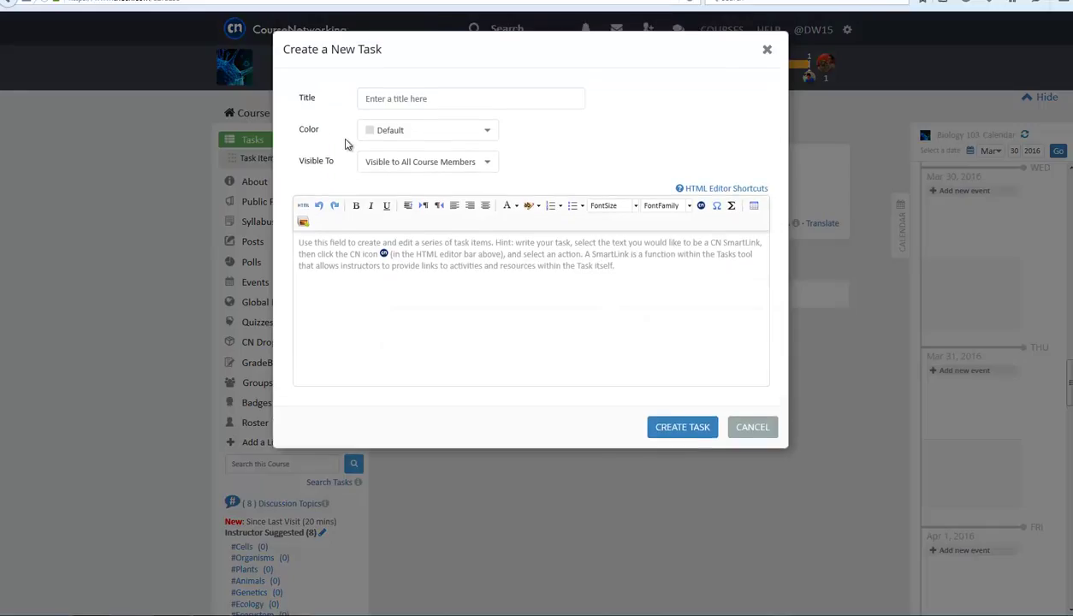
left_click(415, 98)
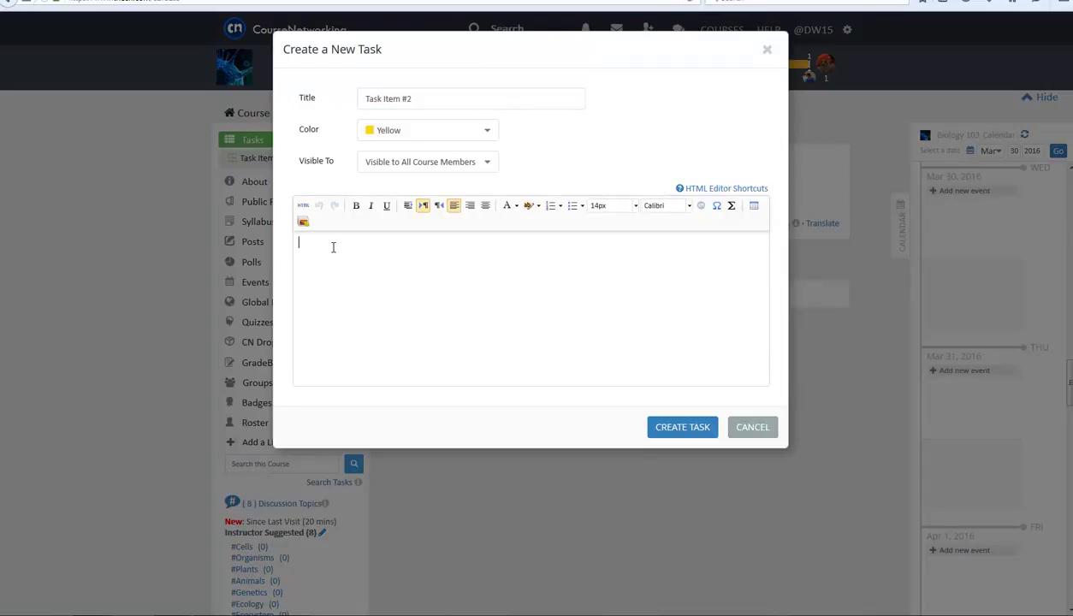
type("P")
key("BackSpace")
type("After reading chapter 2, please read the following post on main points")
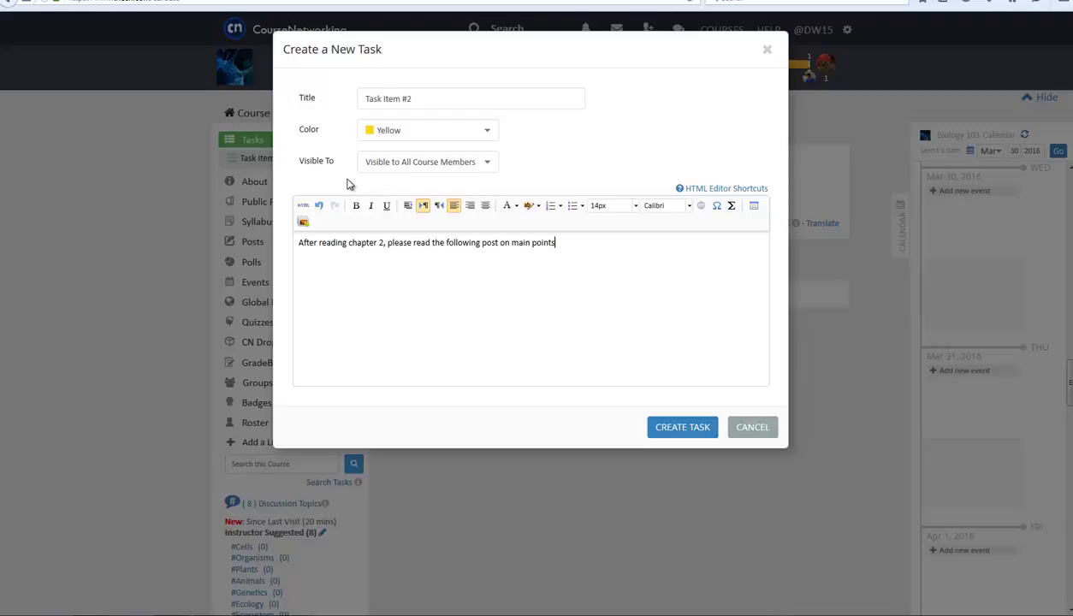
left_click_drag(482, 245, 497, 245)
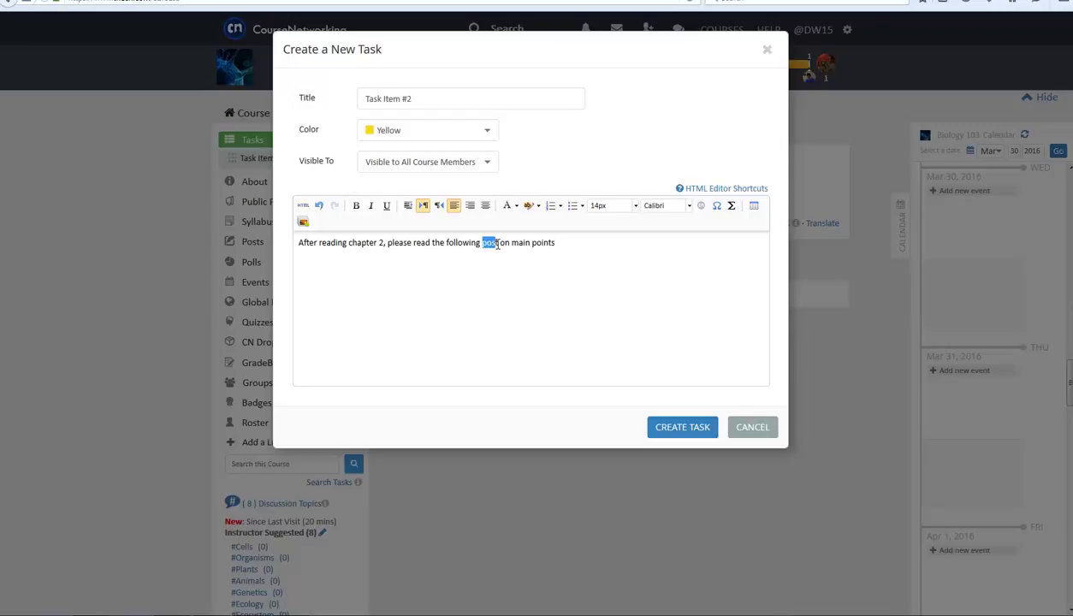
Make 'post' a SmartLink that shows students a post.
left_click(701, 208)
left_click(631, 109)
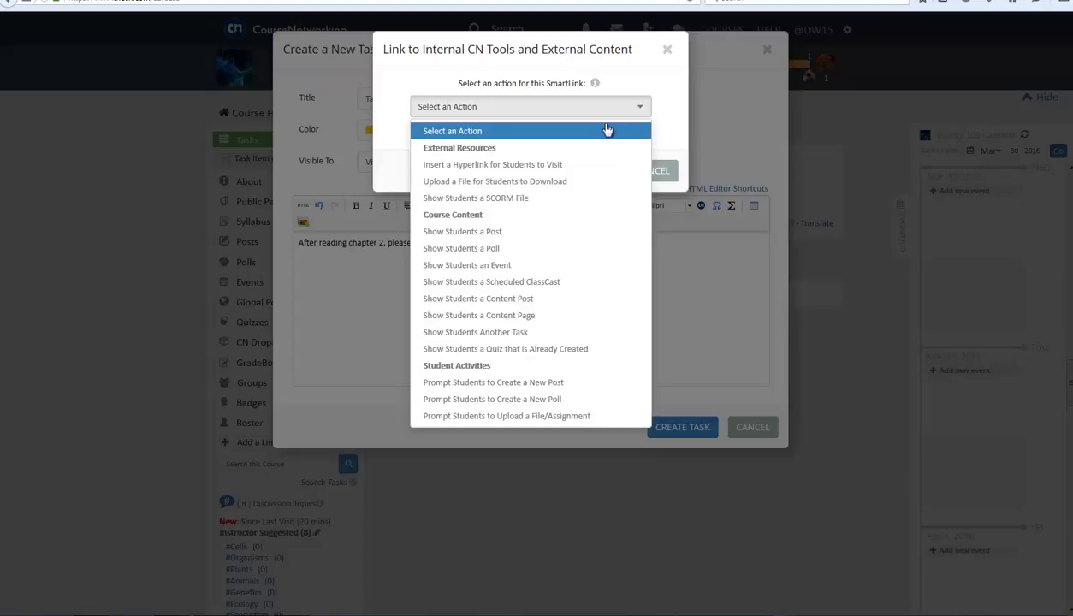
left_click(533, 233)
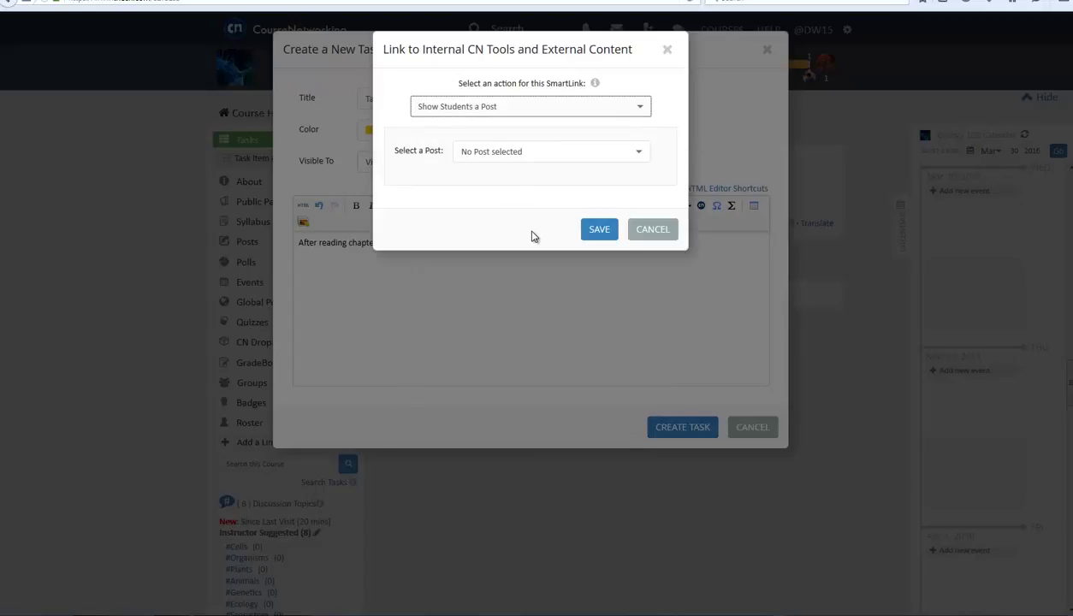
left_click(533, 153)
Write and submit a new chapter 2 genetics post, link it, and create Task Item #2.
left_click(522, 225)
right_click(420, 137)
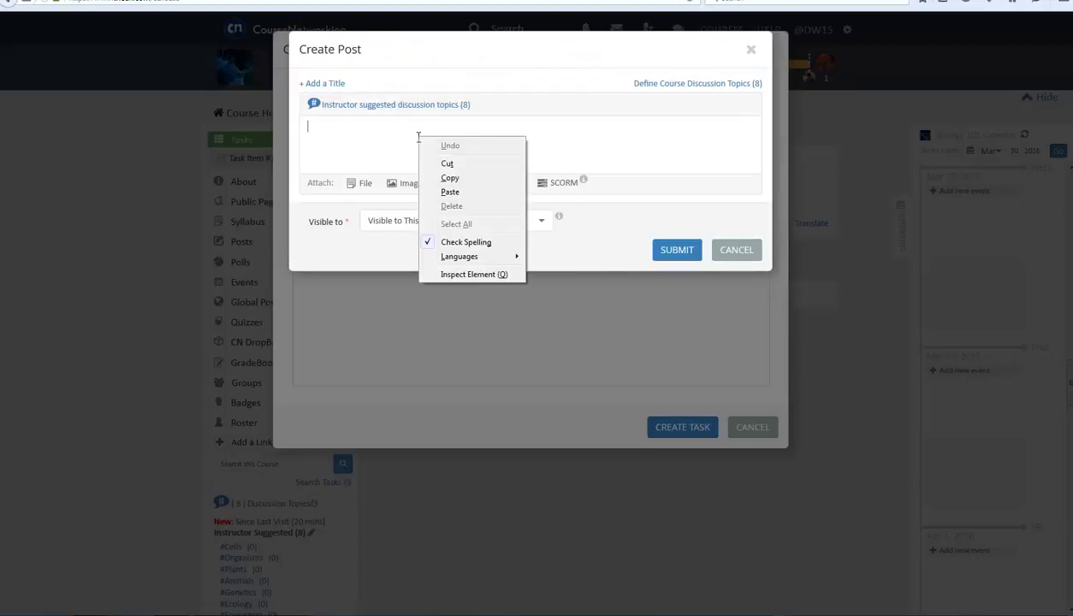
left_click(449, 192)
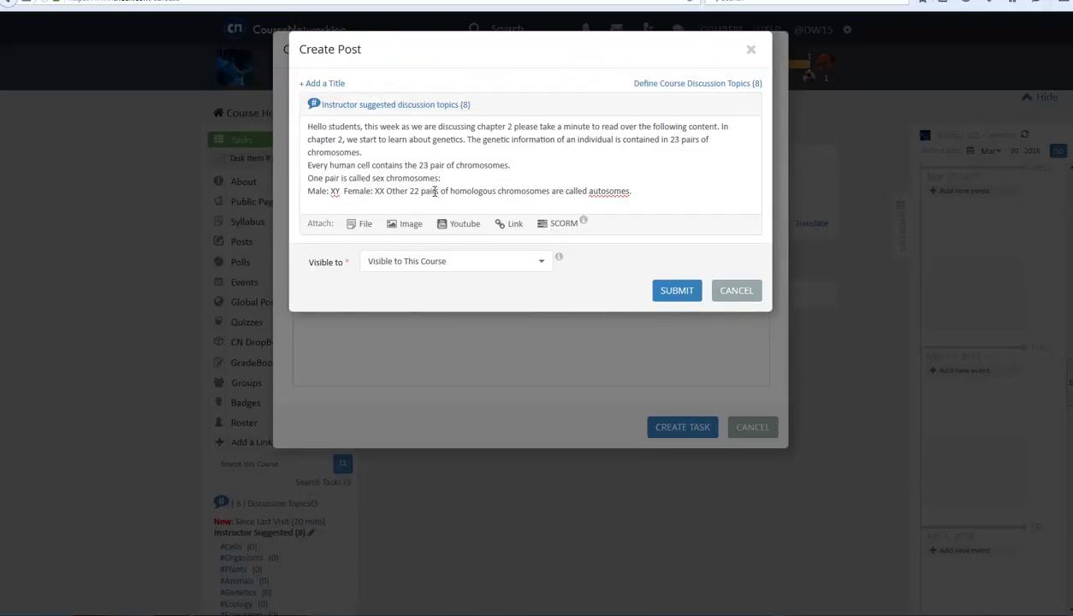
left_click(677, 291)
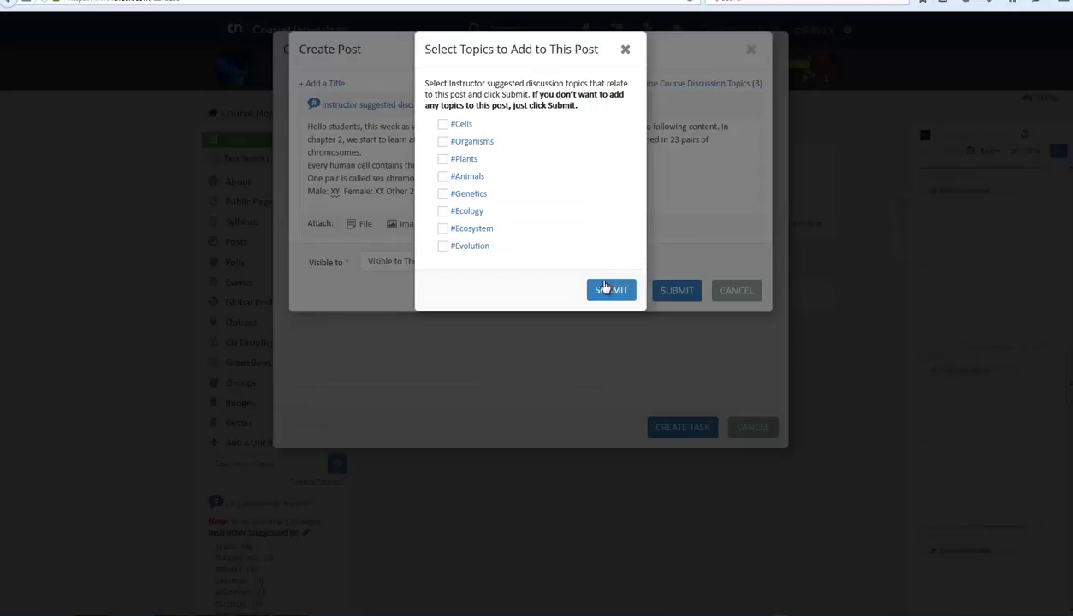
left_click(611, 291)
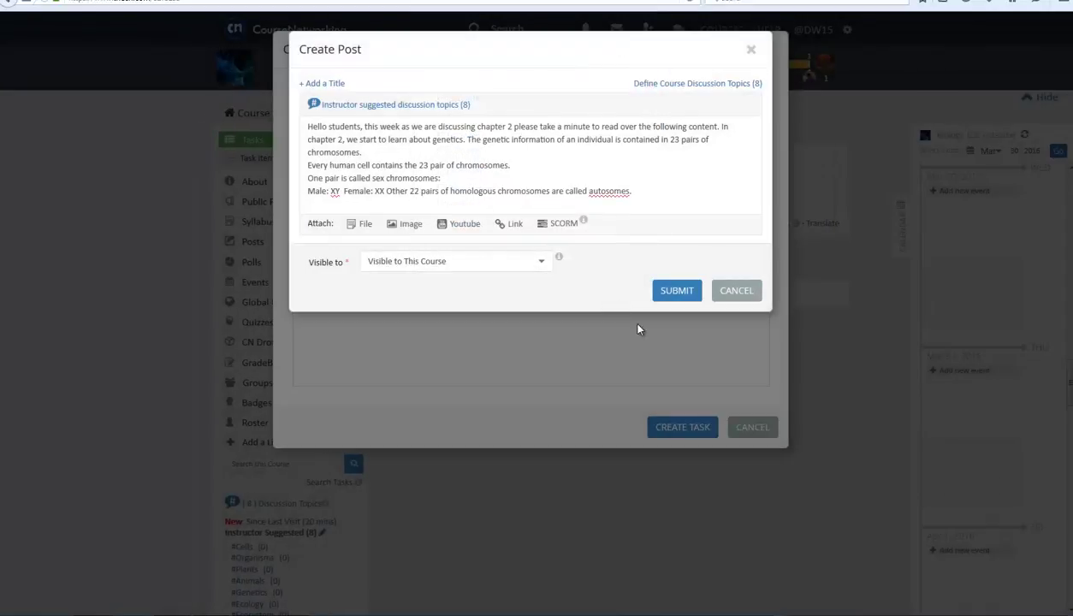
left_click(600, 294)
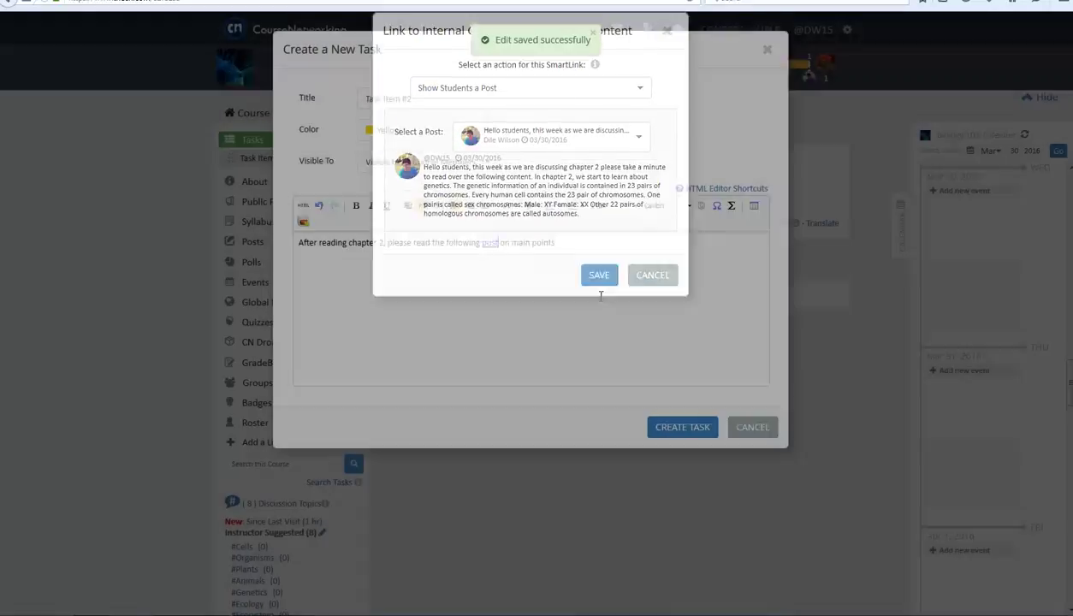
left_click(683, 428)
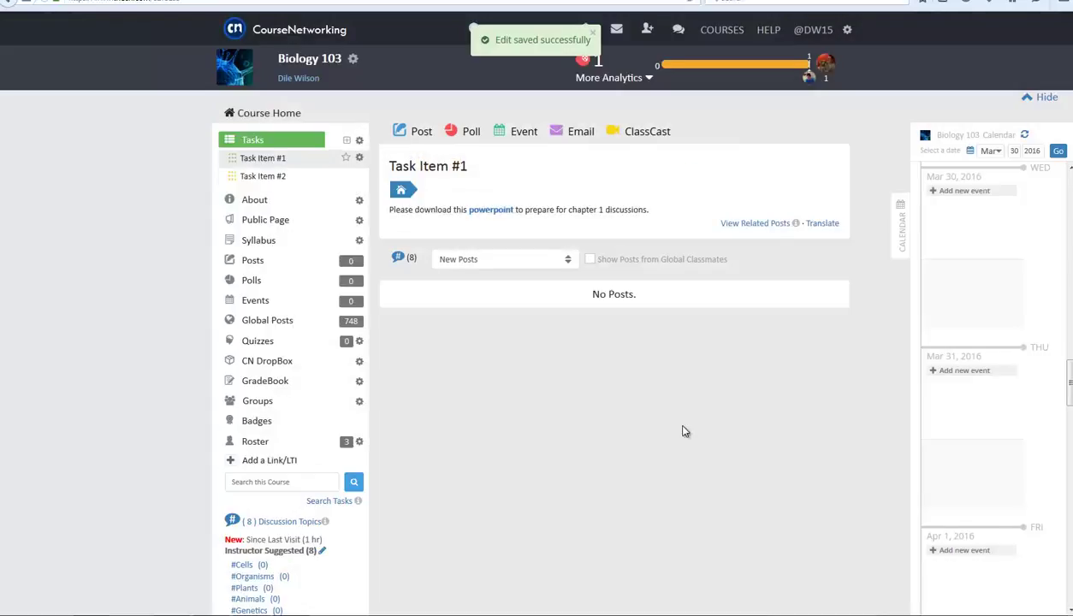
Finish the Task Item #3 description ending in 'research.' and select the word 'post'.
left_click(347, 142)
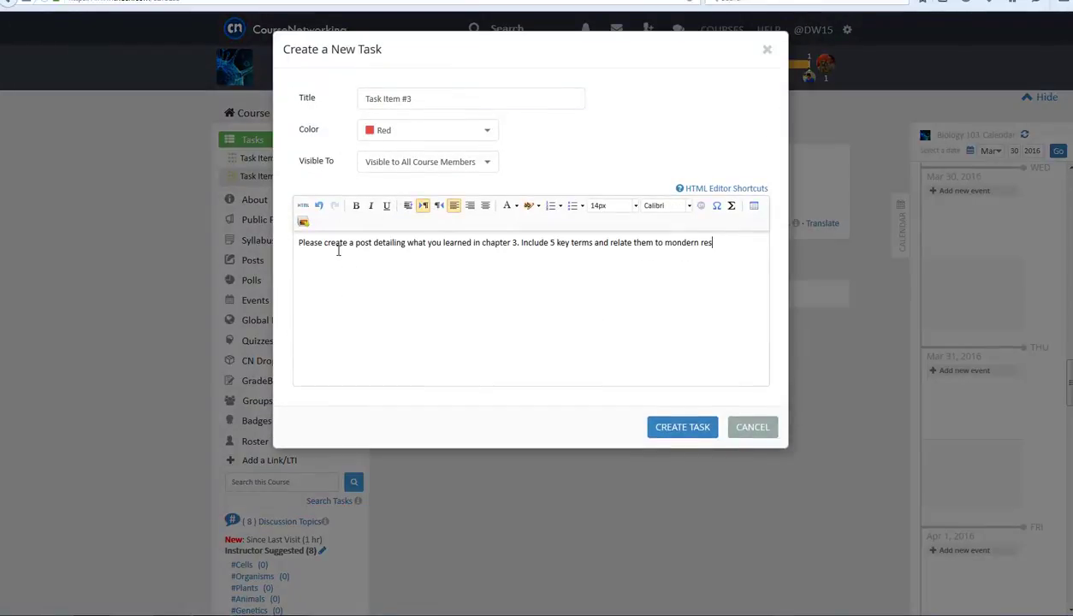
type("earch.")
left_click(355, 244)
left_click_drag(355, 244, 370, 244)
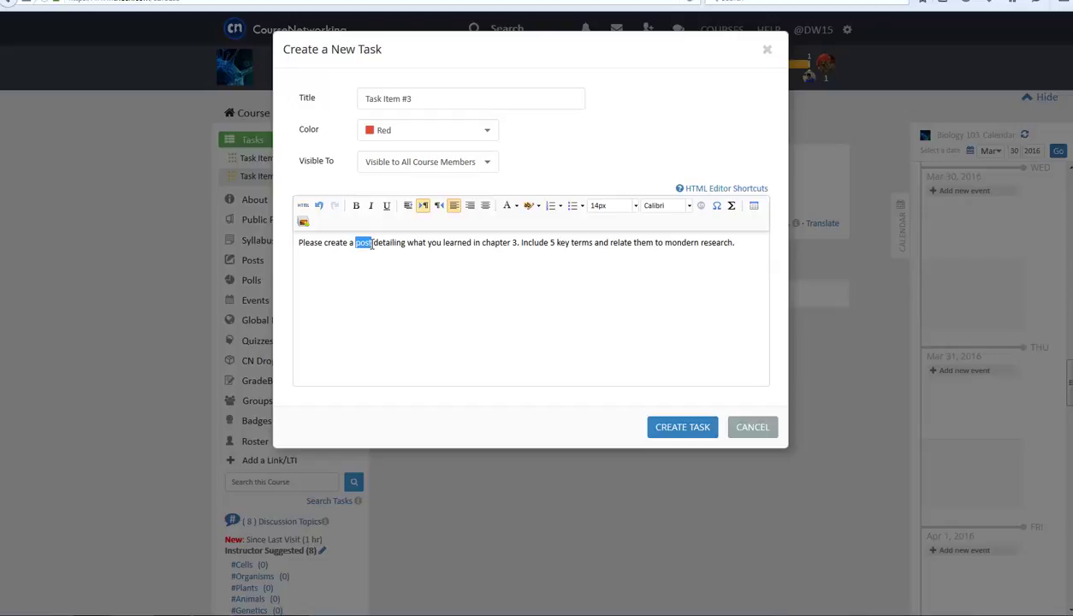
Link 'post' to prompt students to create a new post, no gradebook item, and create Task Item #3.
left_click(701, 205)
left_click(599, 109)
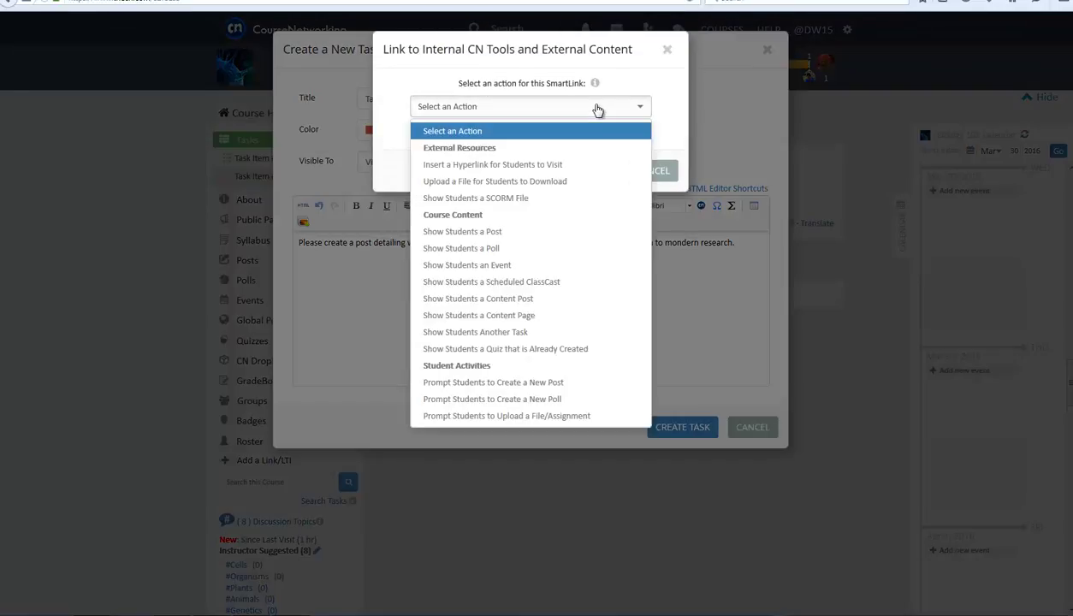
left_click(534, 384)
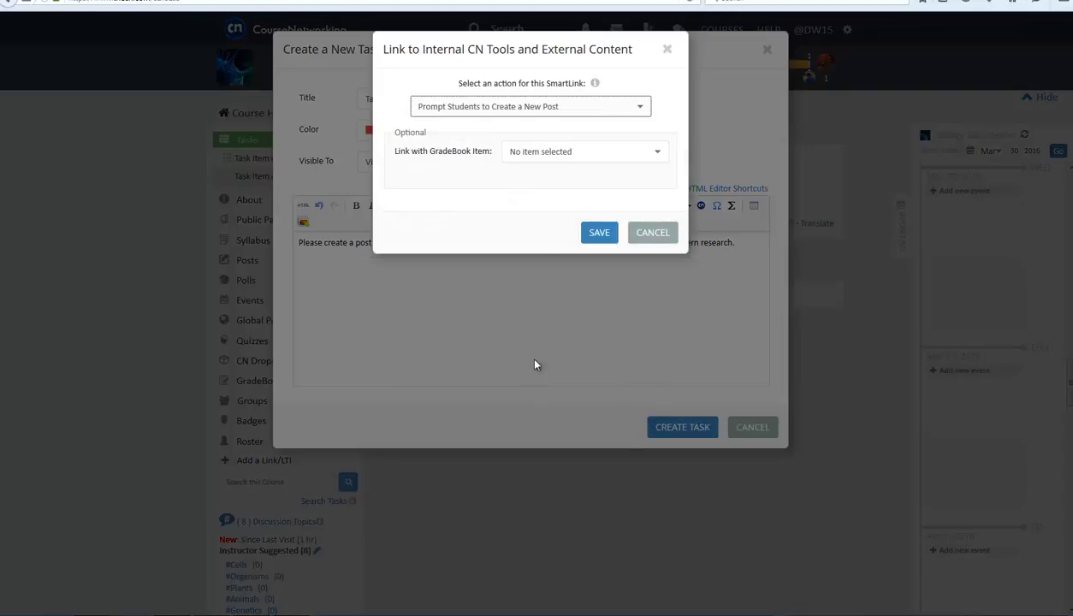
left_click(552, 156)
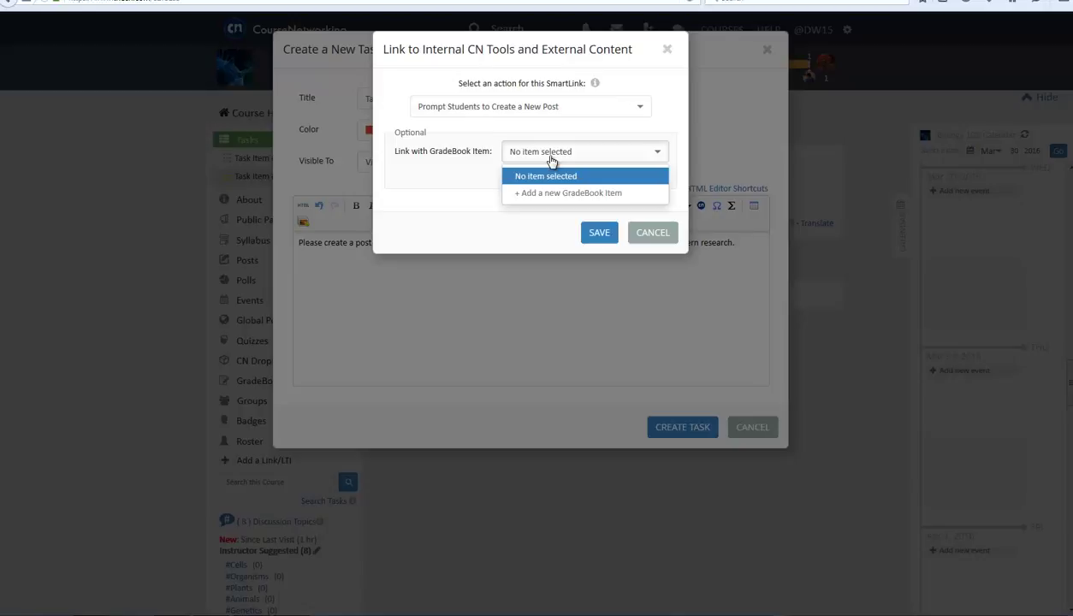
left_click(552, 161)
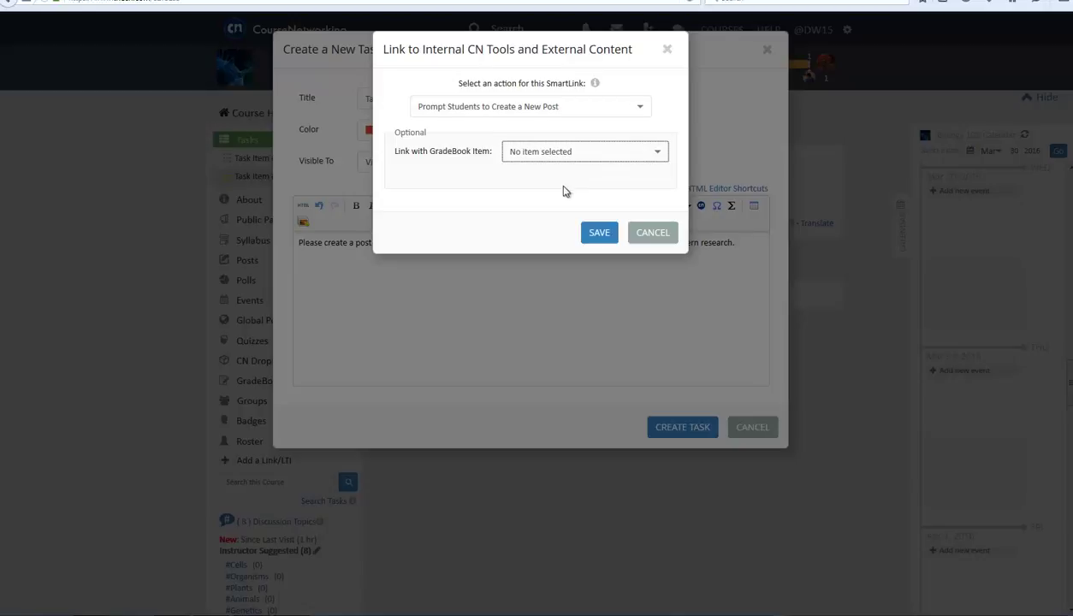
left_click(593, 239)
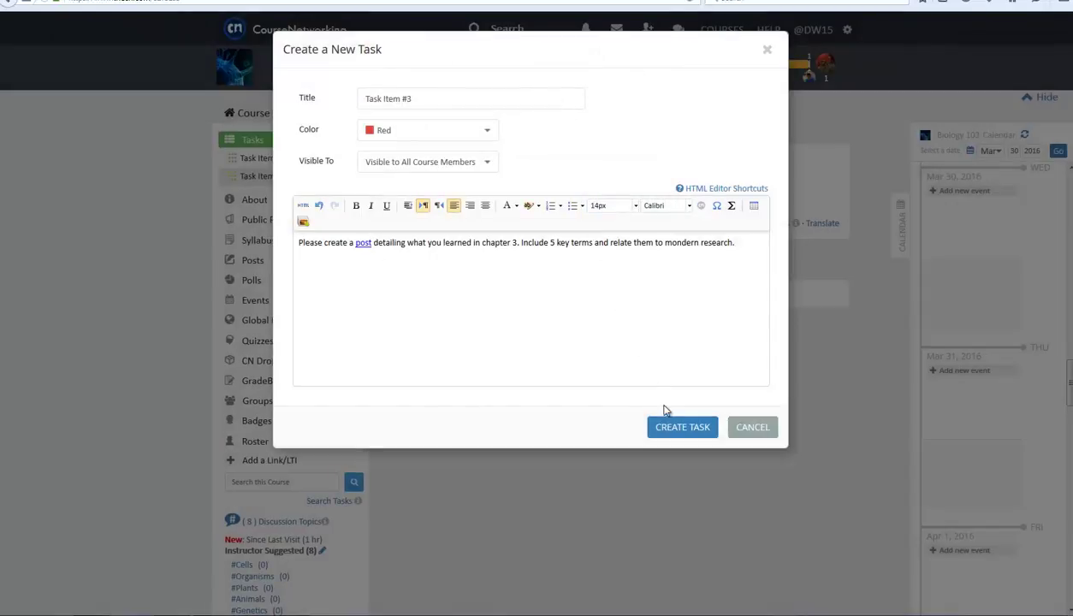
left_click(664, 427)
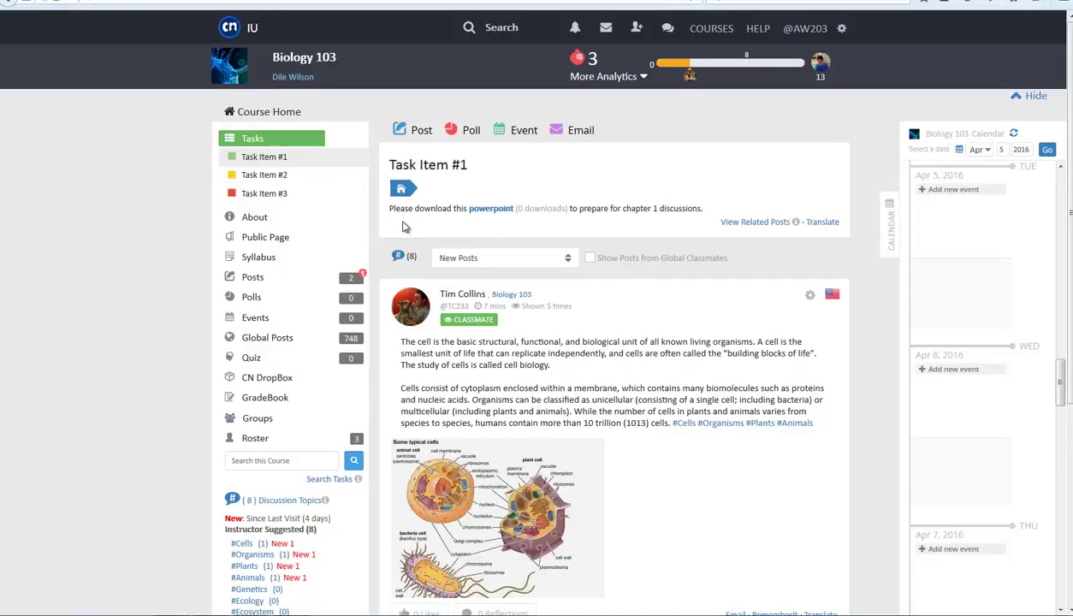
Open Task Item #1's chapter 1 powerpoint link and download the file.
left_click(499, 211)
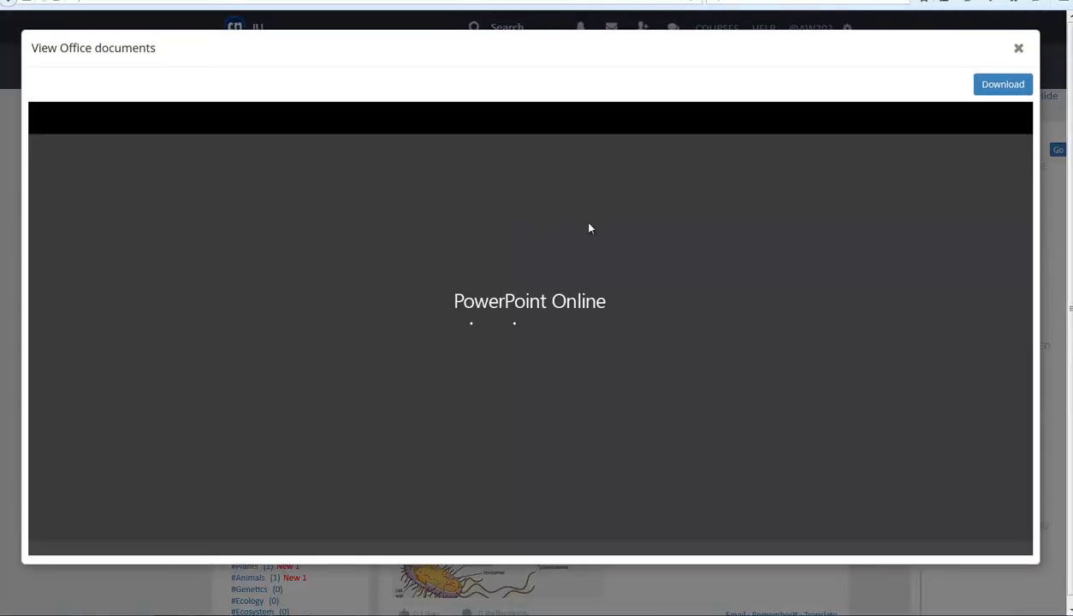
left_click(1000, 86)
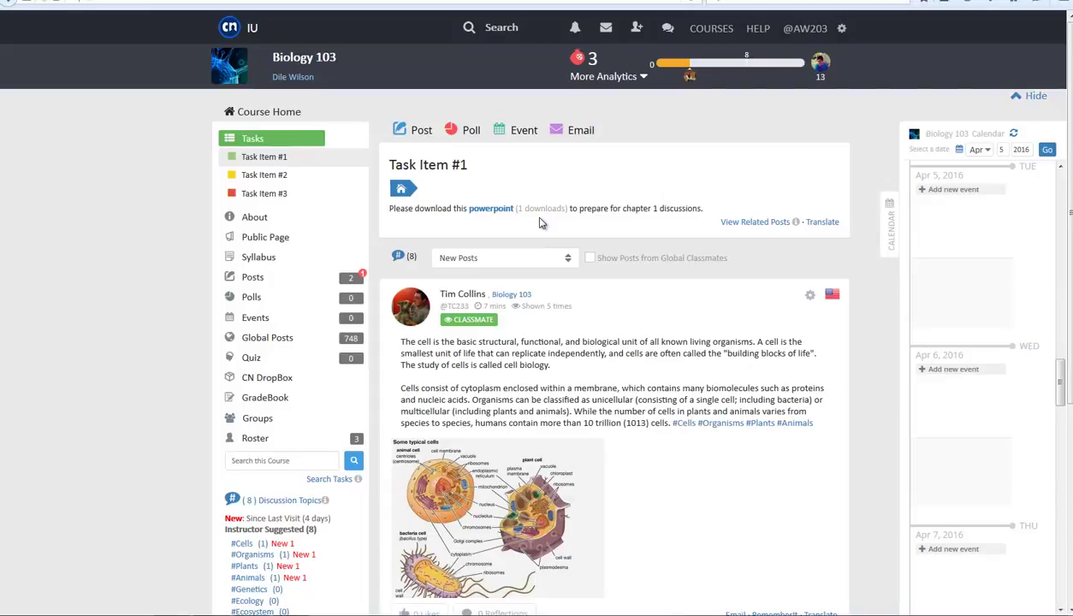
View Task Item #2 and its linked instructor post.
left_click(258, 176)
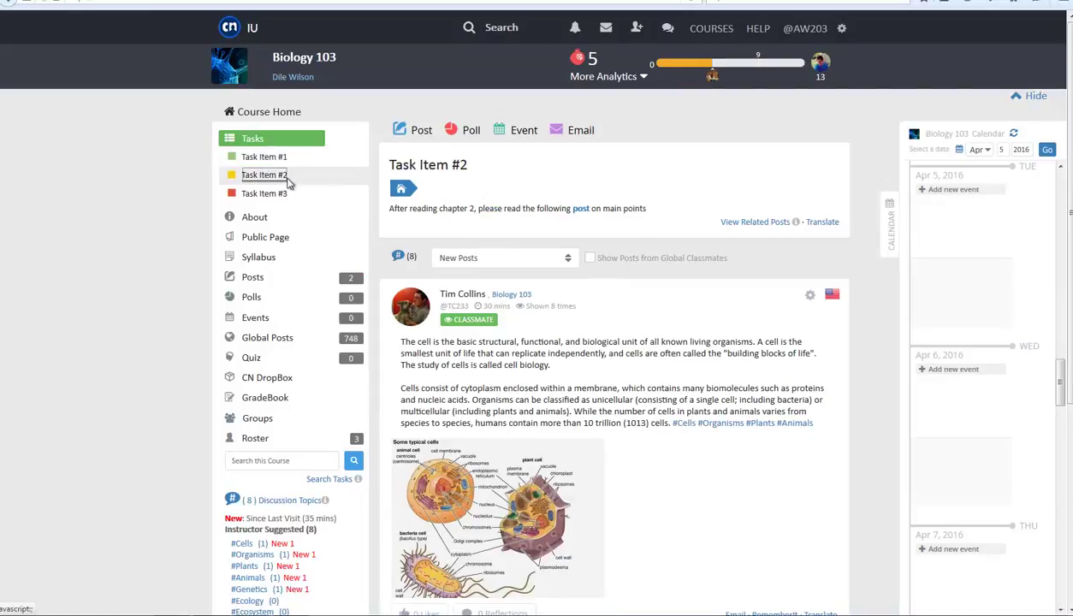
left_click(573, 209)
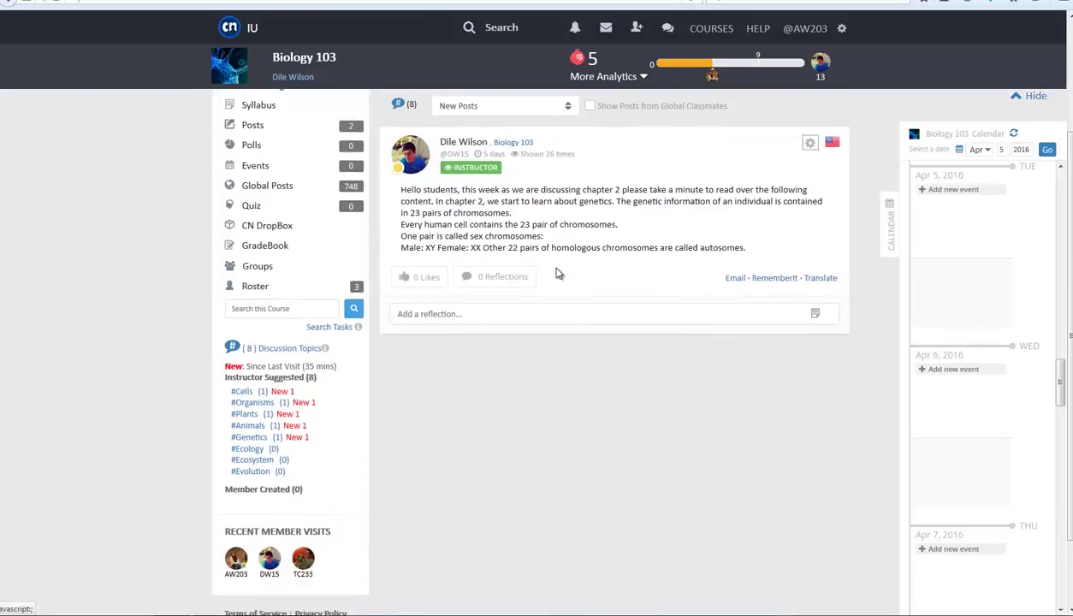
scroll(558, 273, "up", 2)
Submit a chapter 3 key-terms post under Task Item #3 and view its course submissions.
left_click(266, 194)
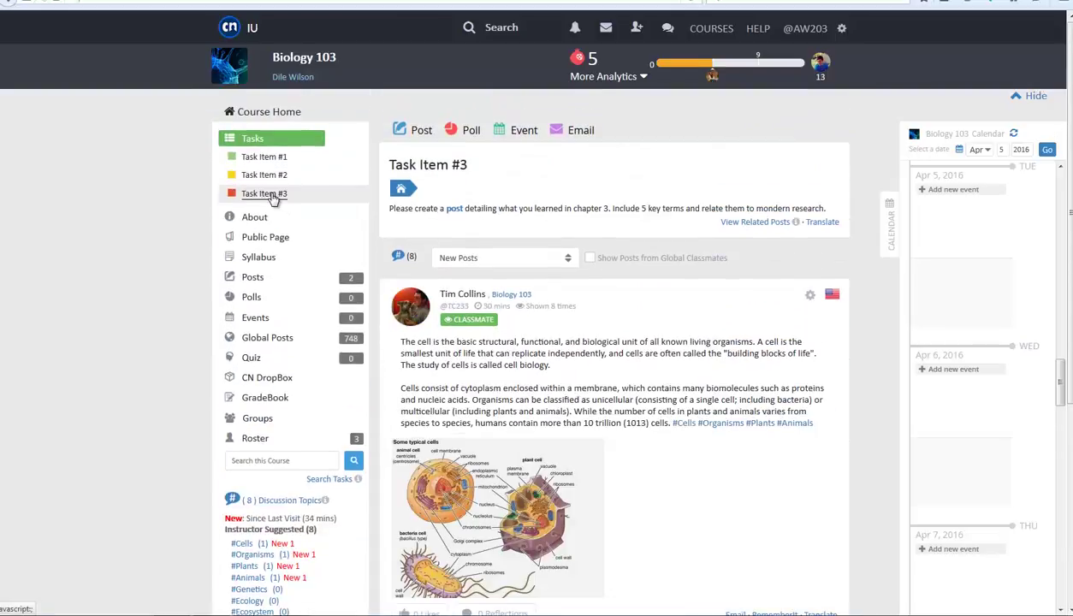
left_click(454, 209)
right_click(452, 147)
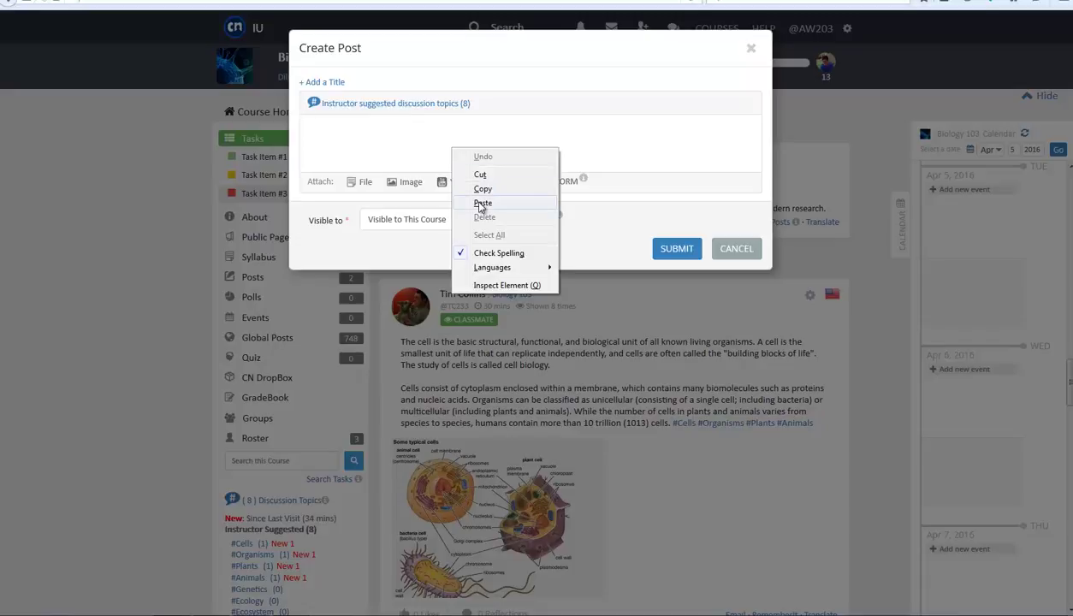
left_click(483, 203)
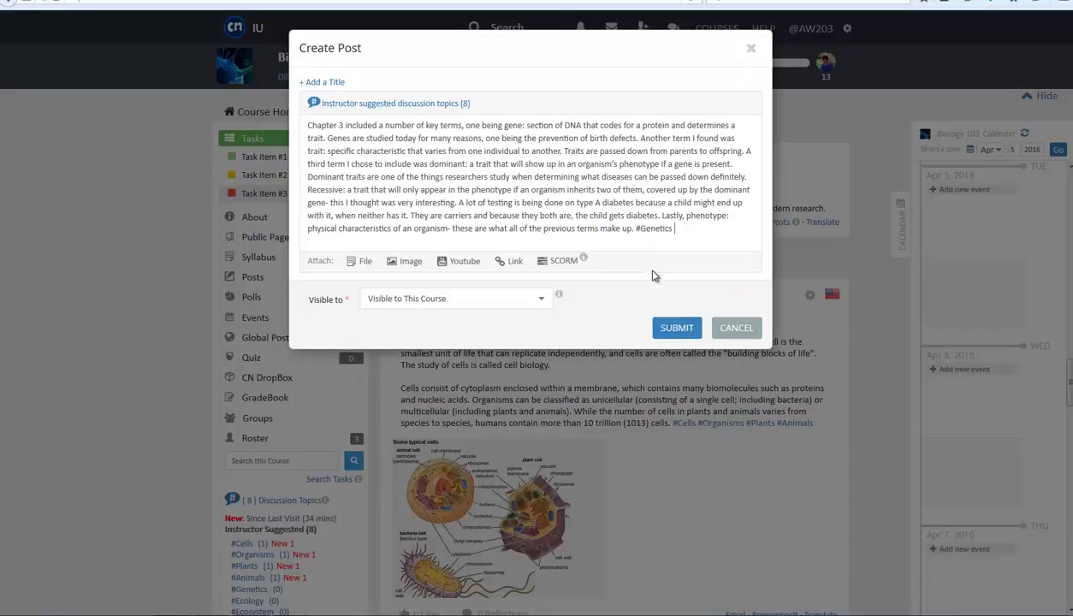
left_click(664, 331)
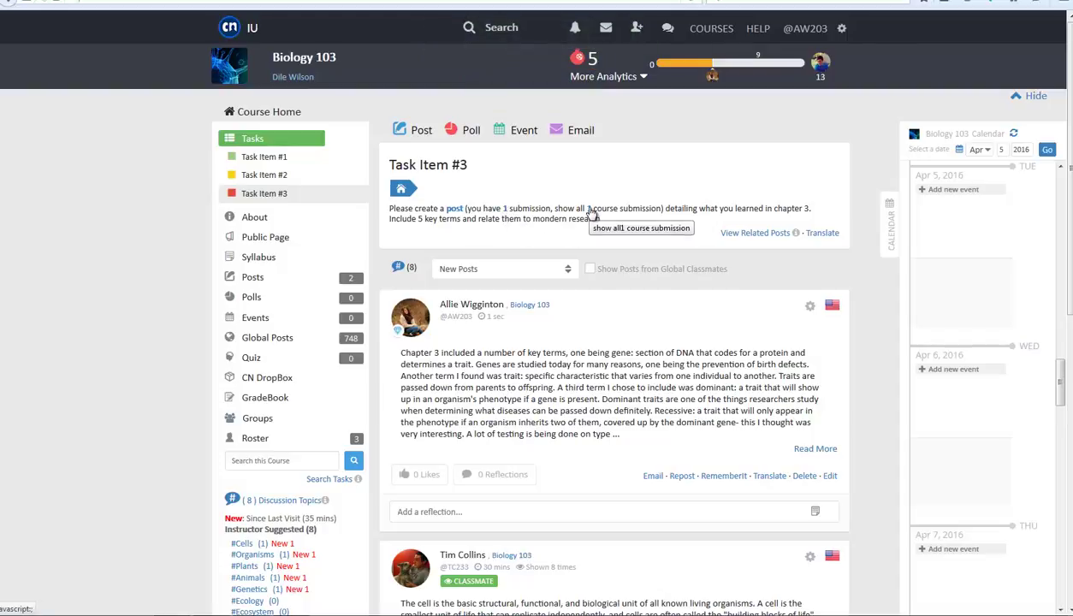
left_click(589, 209)
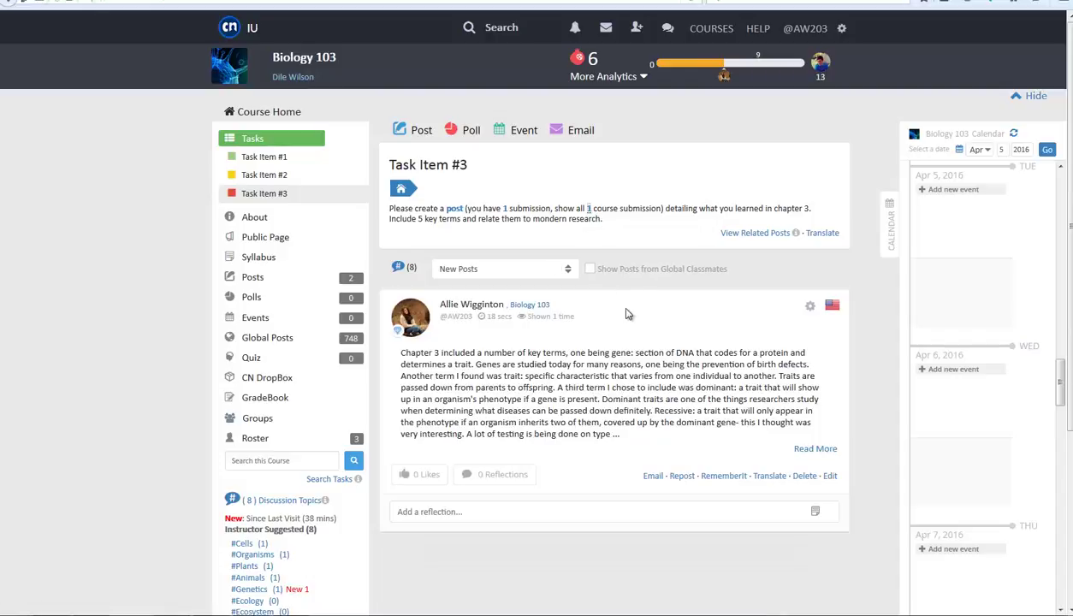
scroll(627, 312, "down", 1)
scroll(627, 311, "up", 1)
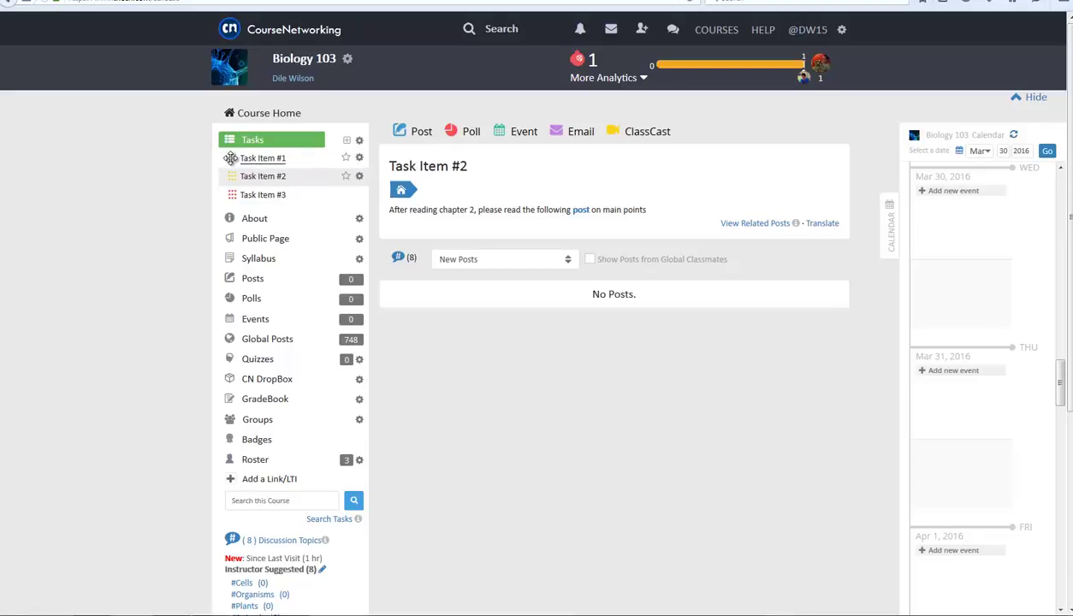
Move Task Item #1 below Task Item #2 in the Tasks sidebar.
left_click_drag(230, 158, 230, 175)
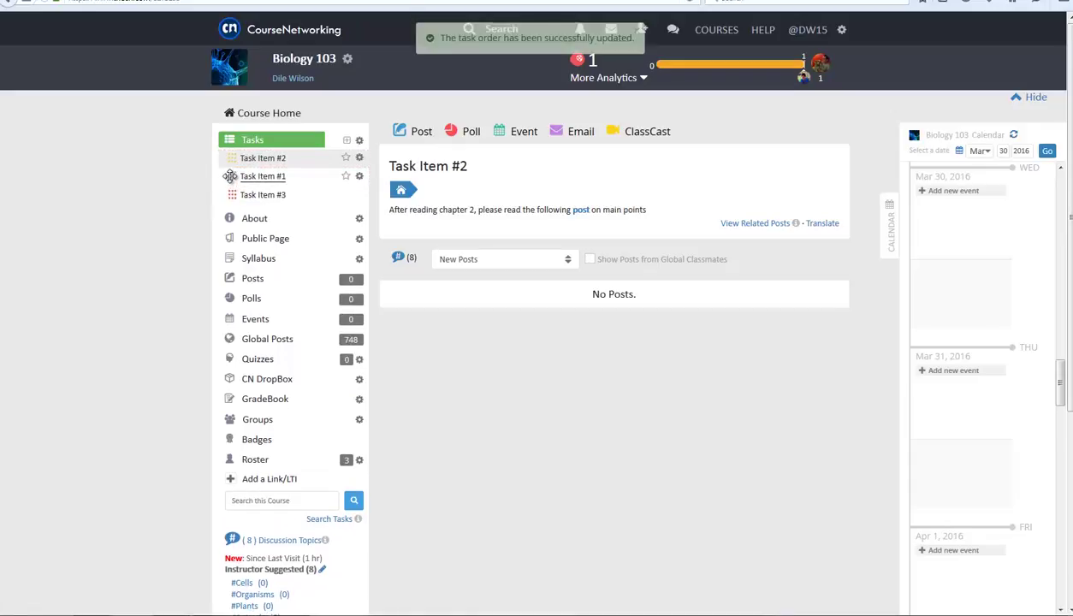
left_click(359, 161)
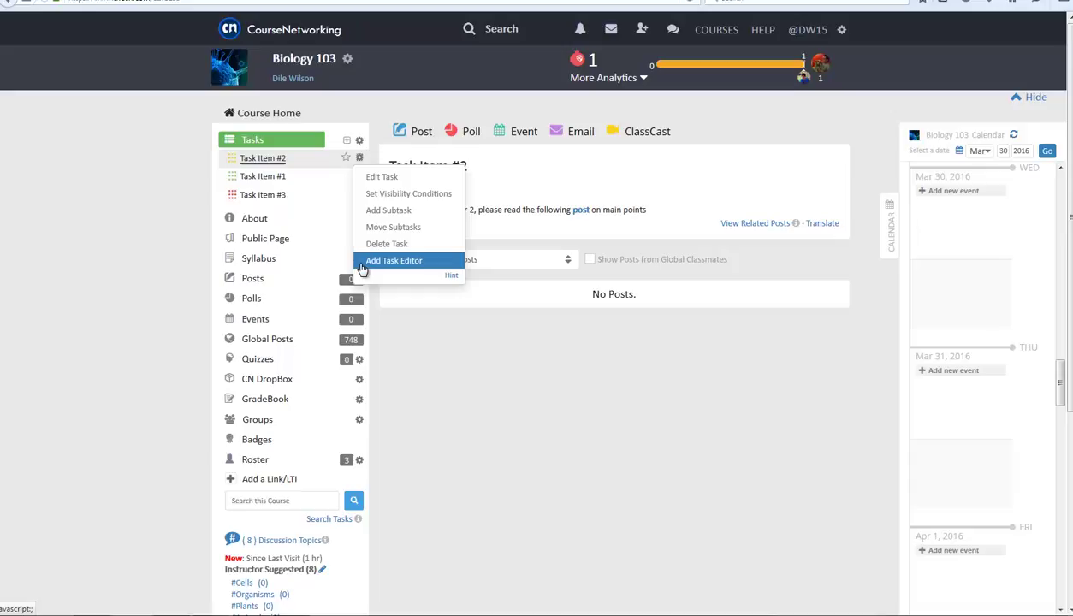
Select Task Item #1 and star it as the course's default display task.
left_click(263, 175)
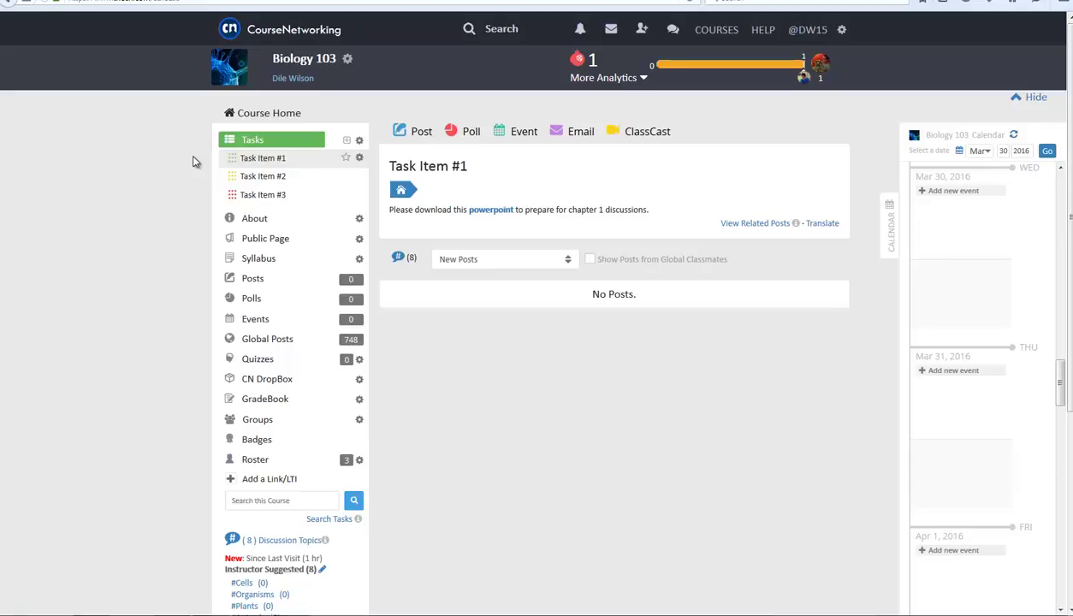
left_click(344, 162)
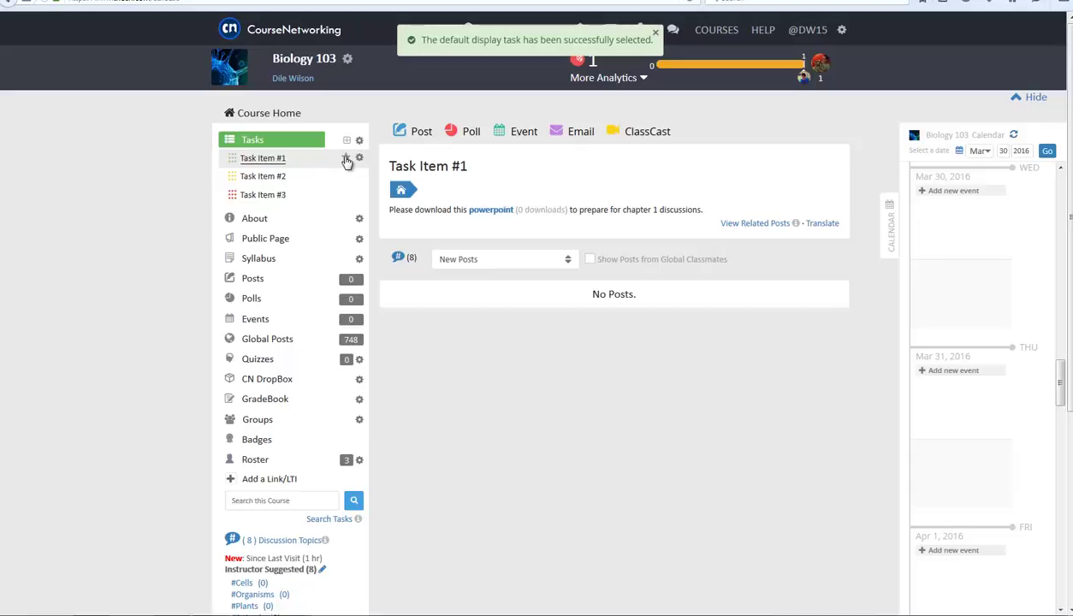